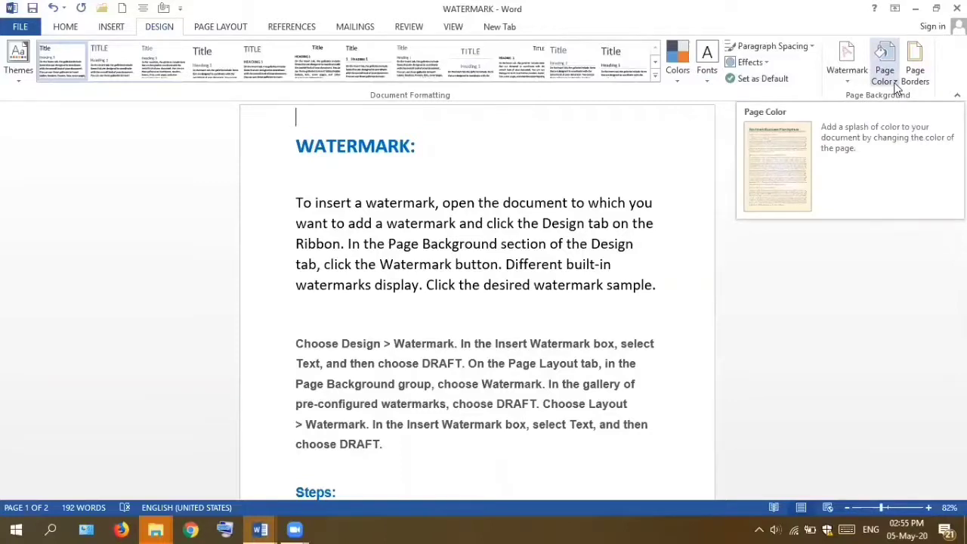
Set the page color to standard light green, and replace it with a custom pink of RGB 214, 74, 144
{"action": "left_click", "coordinate": [895, 87]}
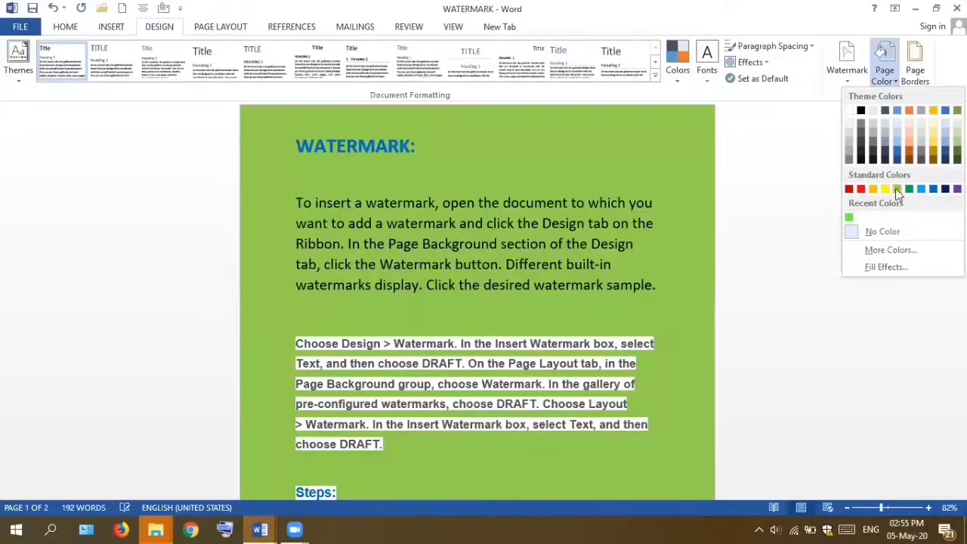
{"action": "left_click", "coordinate": [895, 188]}
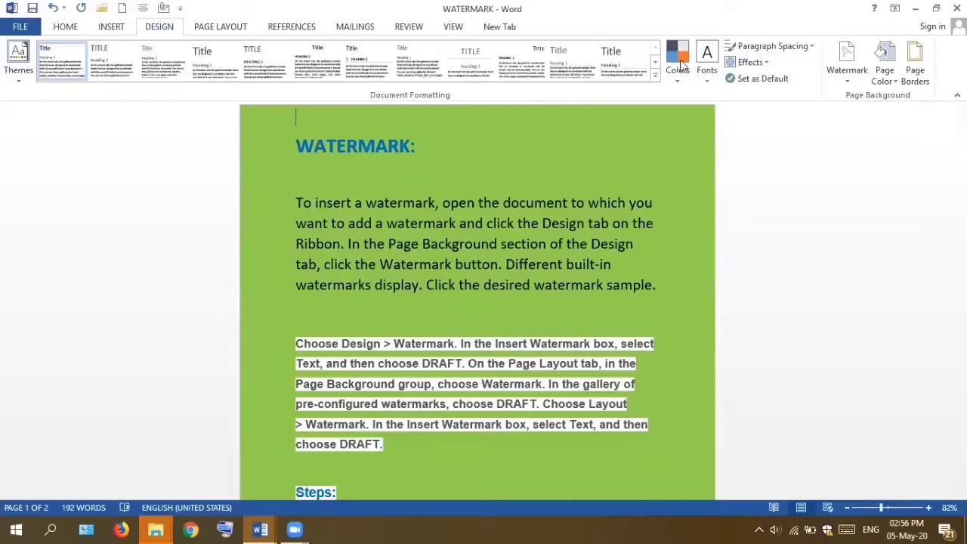
{"action": "left_click", "coordinate": [897, 86]}
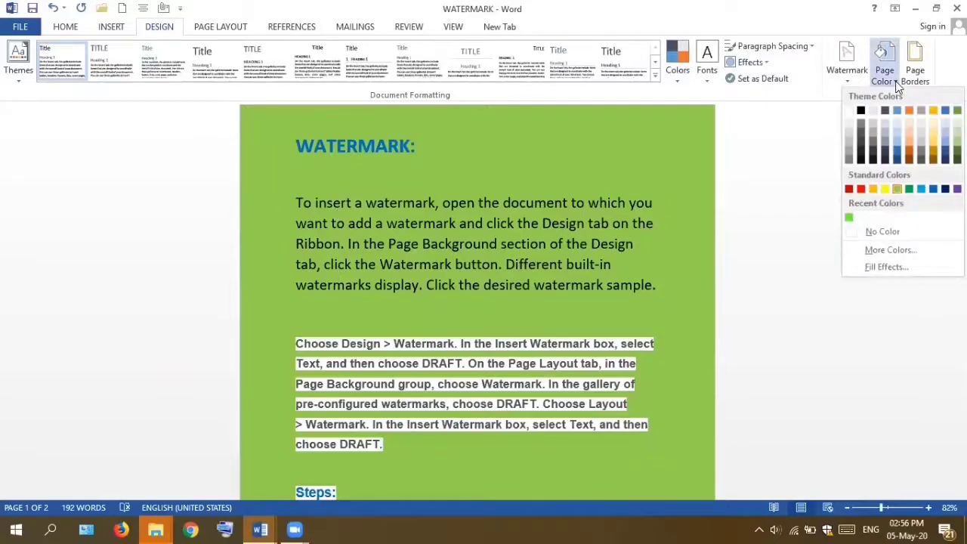
{"action": "left_click", "coordinate": [877, 250]}
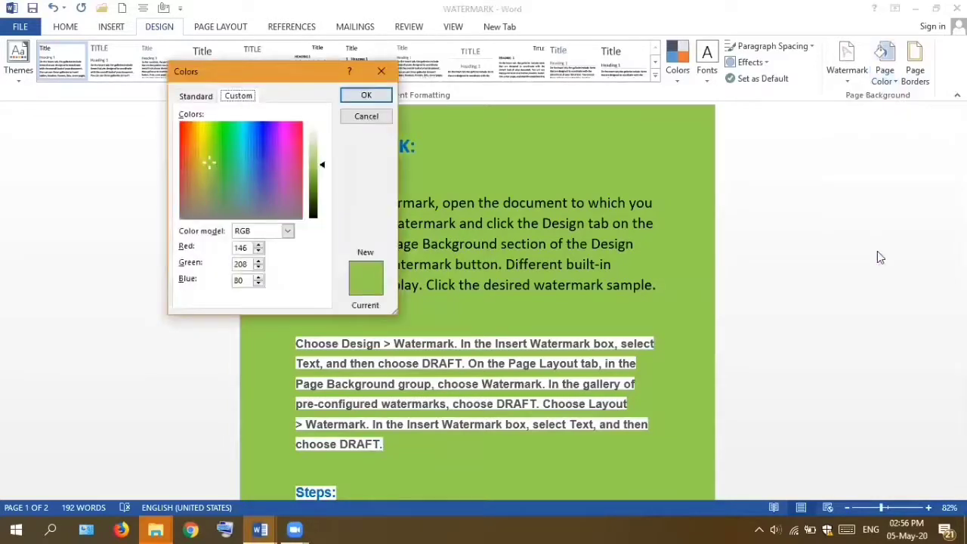
{"action": "left_click", "coordinate": [257, 174]}
{"action": "left_click", "coordinate": [237, 174]}
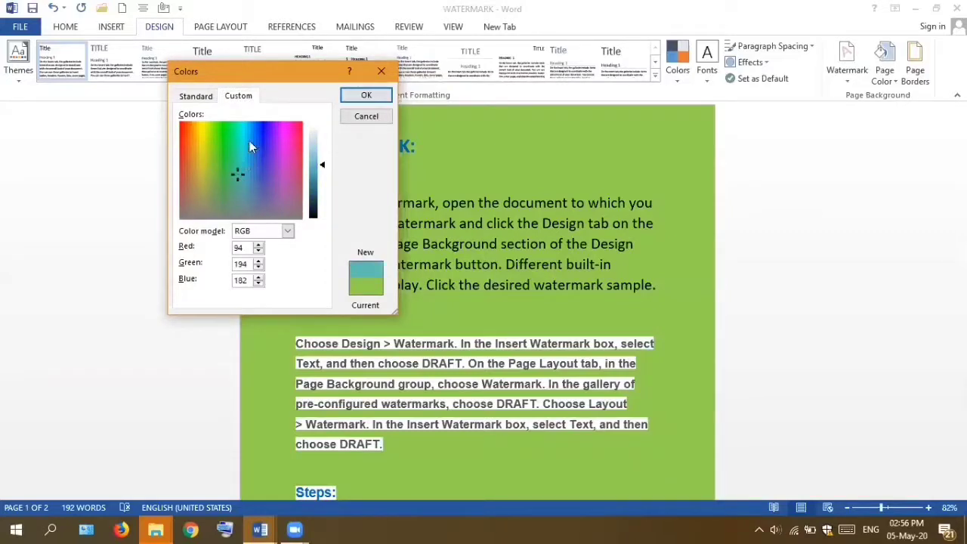
{"action": "left_click", "coordinate": [250, 142]}
{"action": "left_click", "coordinate": [292, 157]}
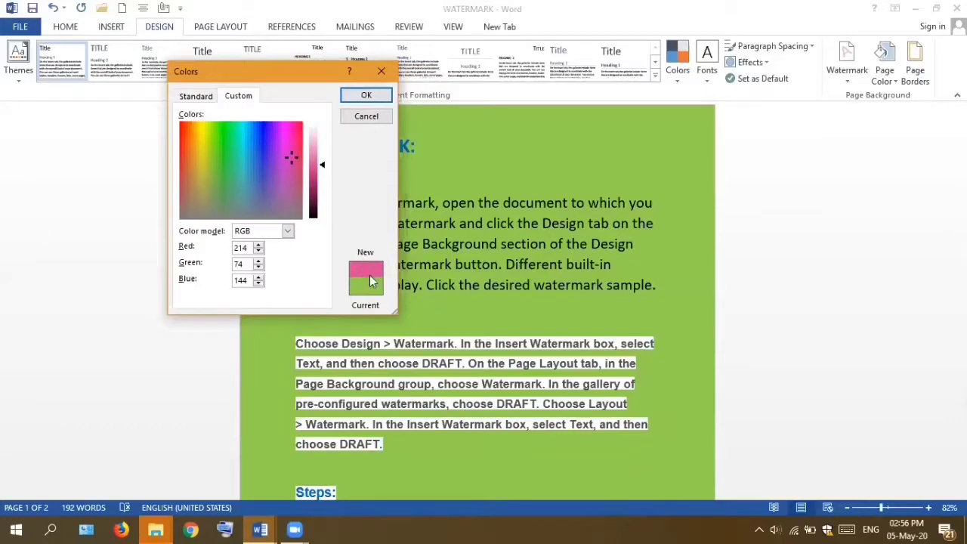
{"action": "left_click", "coordinate": [365, 97]}
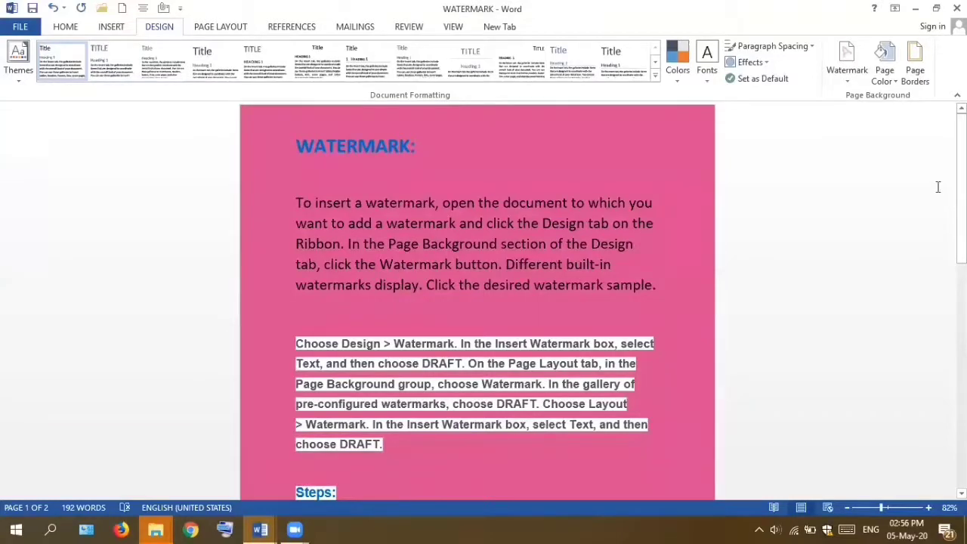
Apply a one-color pink gradient as the page background with the From center shading style
{"action": "left_click", "coordinate": [896, 80]}
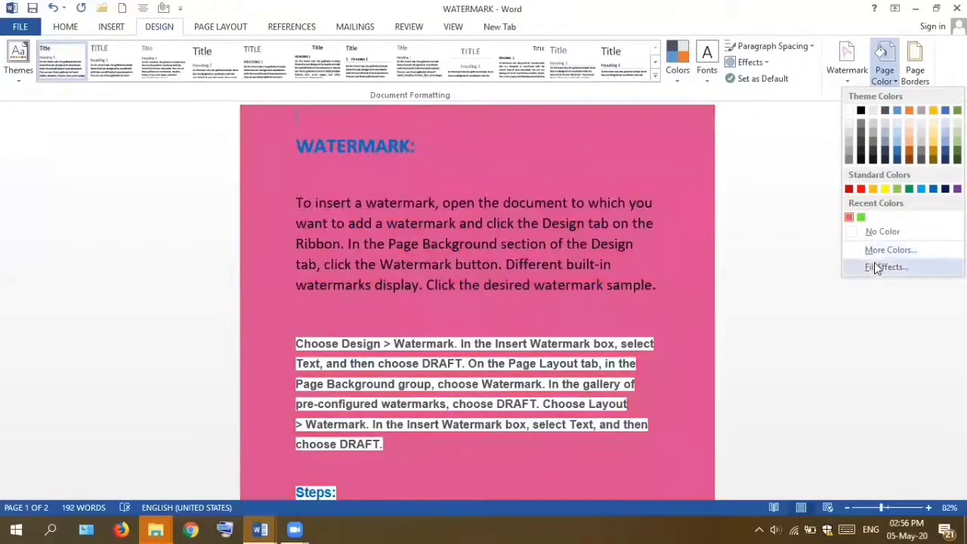
{"action": "left_click", "coordinate": [876, 268]}
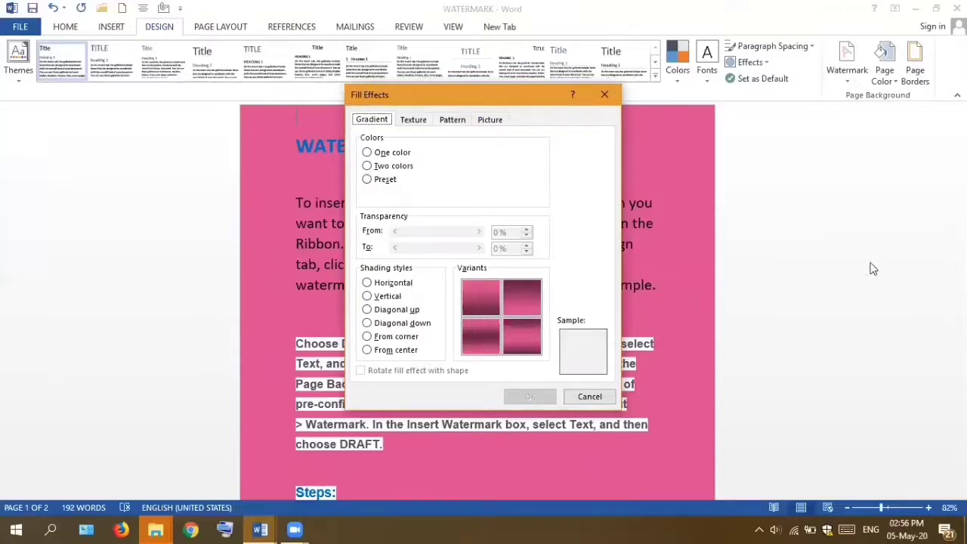
{"action": "left_click", "coordinate": [367, 153]}
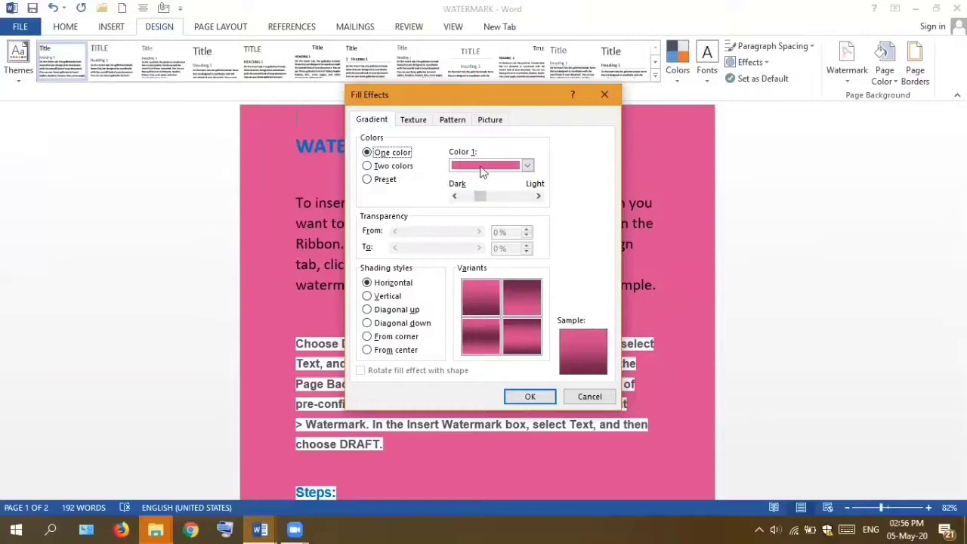
{"action": "left_click", "coordinate": [367, 297]}
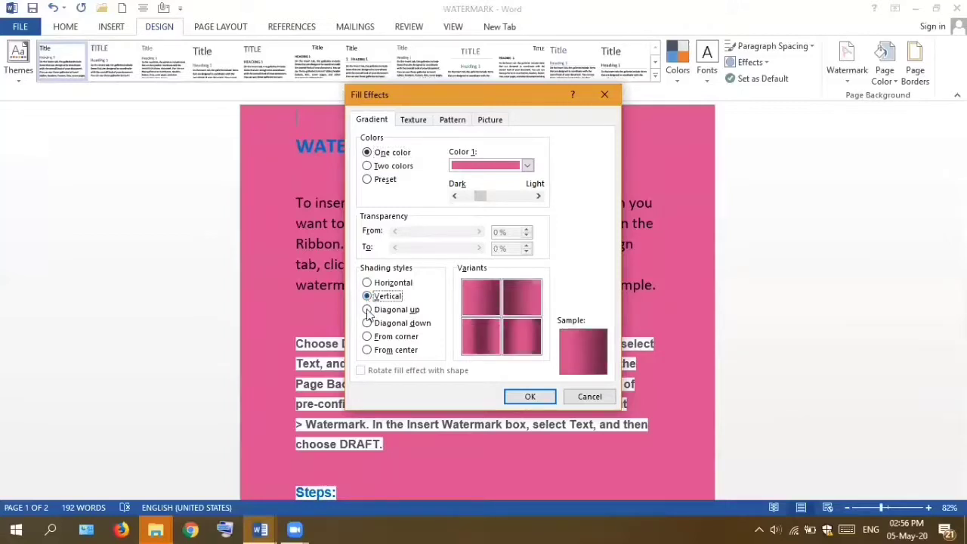
{"action": "left_click", "coordinate": [367, 310]}
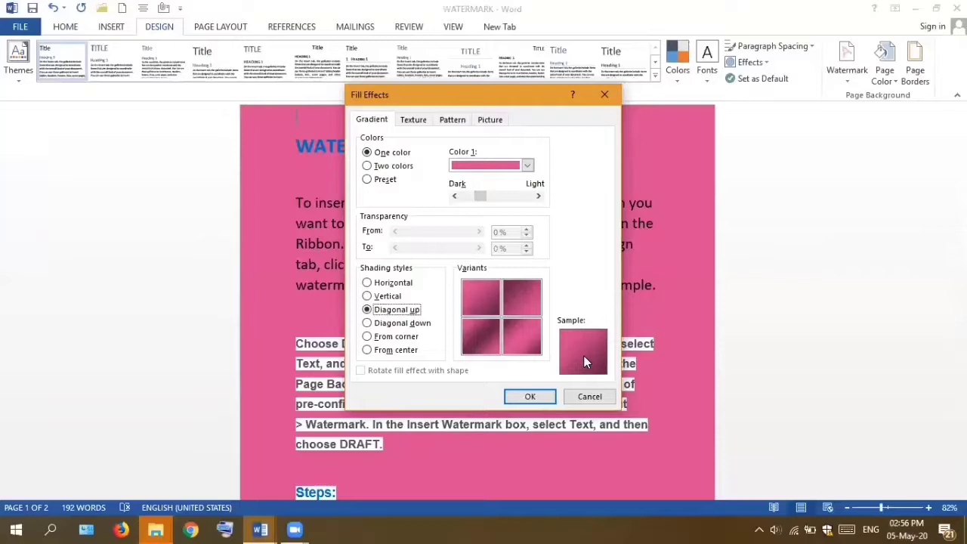
{"action": "left_click", "coordinate": [367, 337]}
{"action": "left_click", "coordinate": [367, 351]}
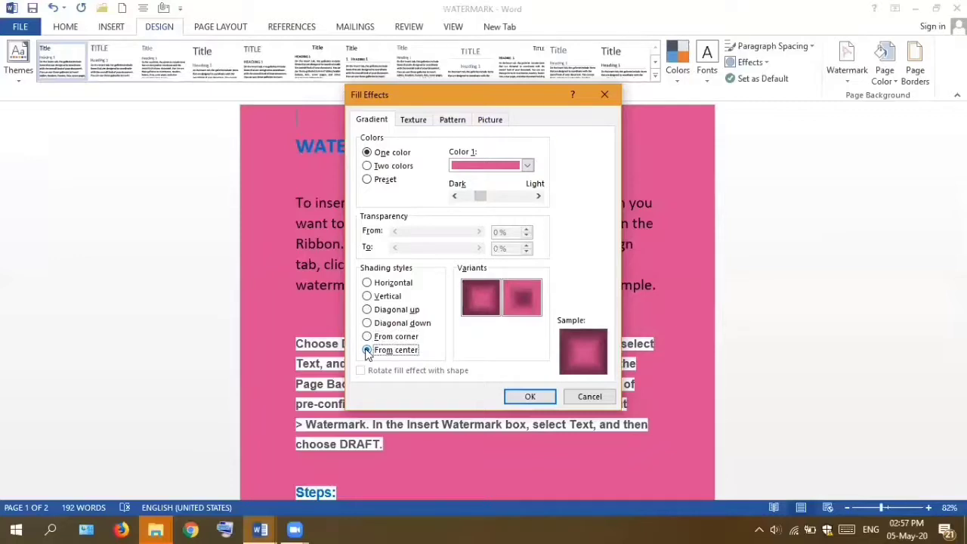
{"action": "left_click", "coordinate": [533, 397]}
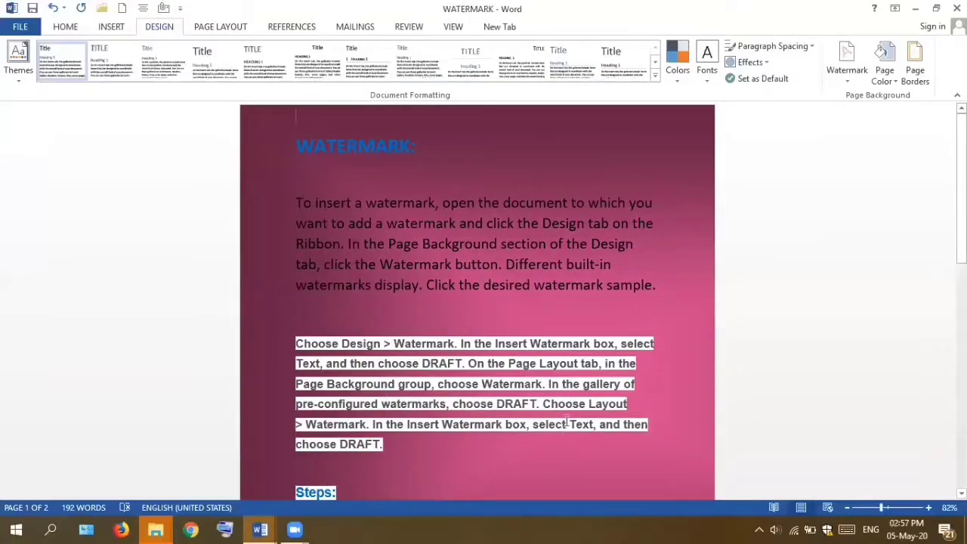
Change the page background to a two-color gradient from orange to blue with Horizontal shading, and review it on both pages
{"action": "left_click", "coordinate": [883, 74]}
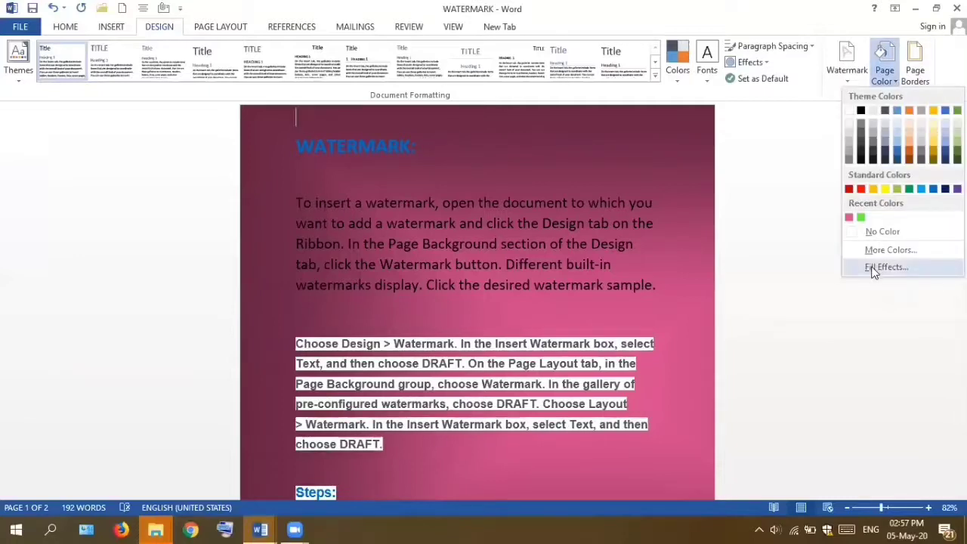
{"action": "left_click", "coordinate": [880, 267]}
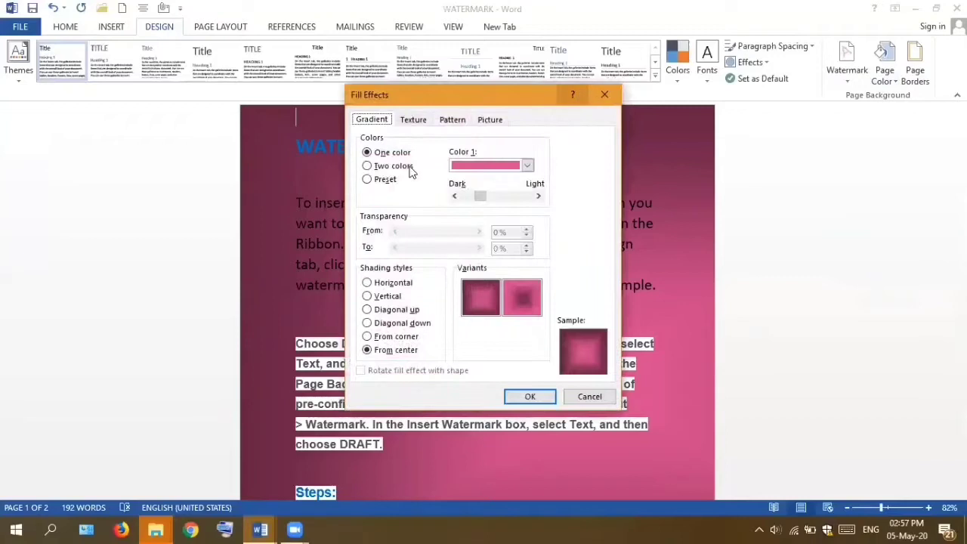
{"action": "left_click", "coordinate": [367, 167]}
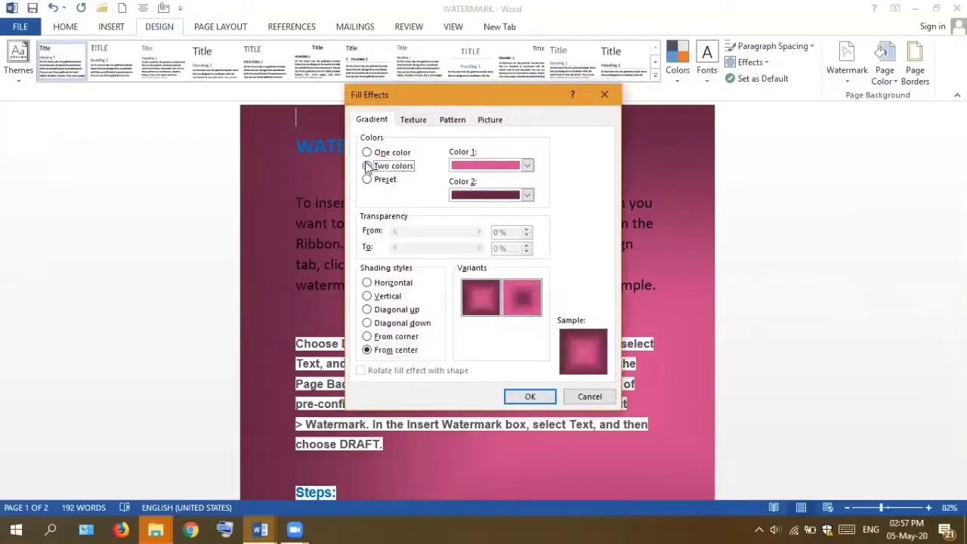
{"action": "left_click", "coordinate": [527, 166]}
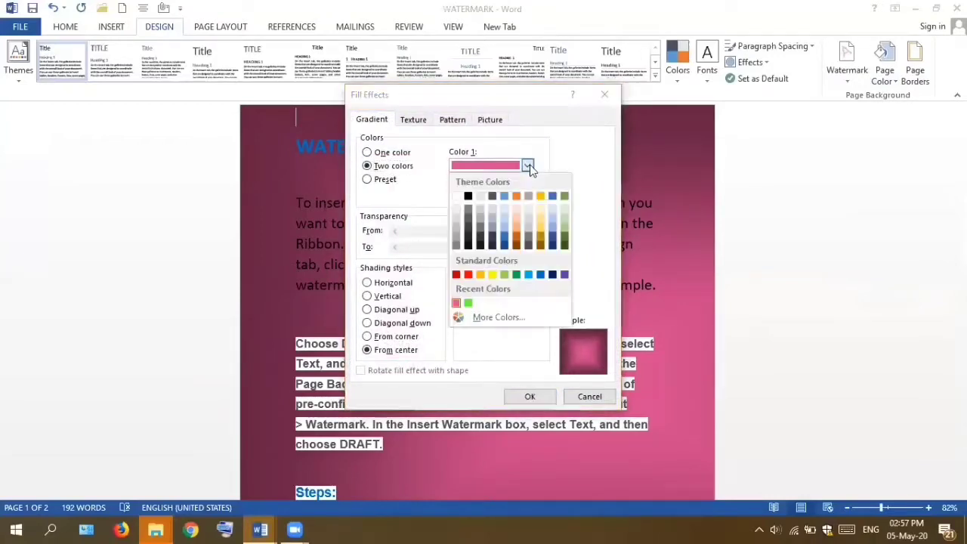
{"action": "left_click", "coordinate": [477, 277]}
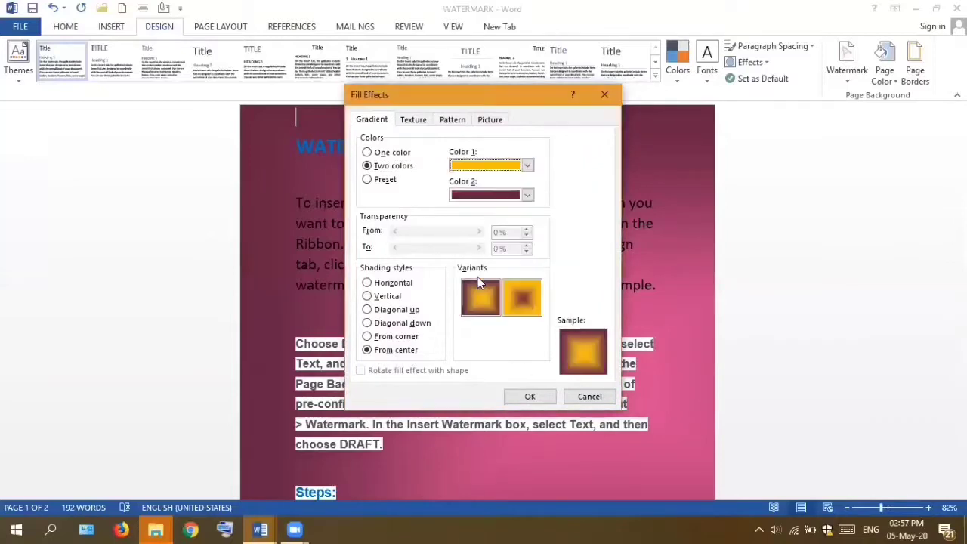
{"action": "left_click", "coordinate": [527, 194]}
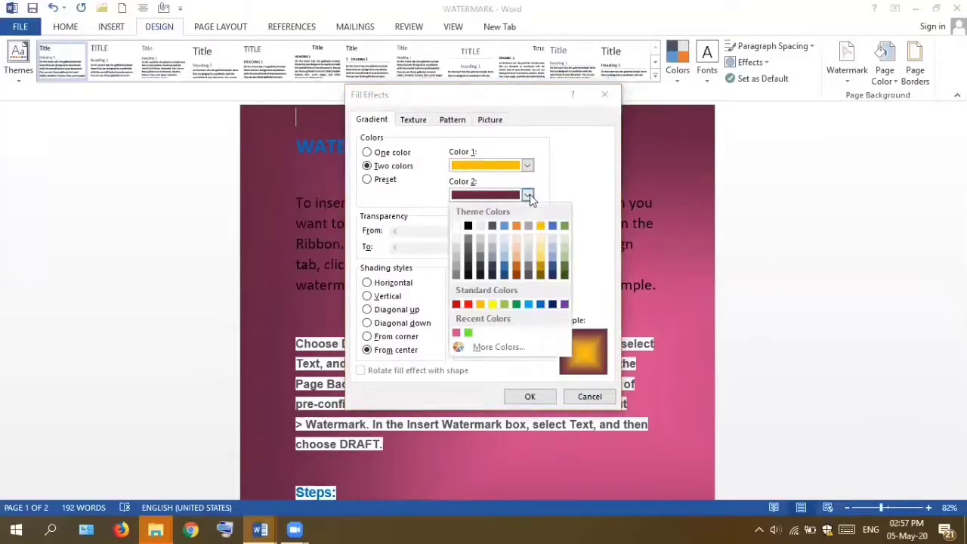
{"action": "left_click", "coordinate": [541, 305]}
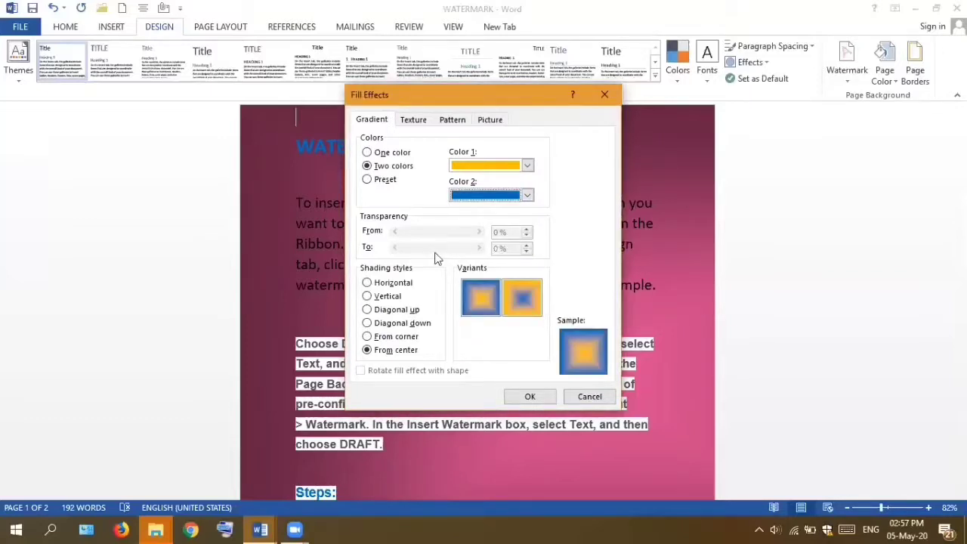
{"action": "left_click", "coordinate": [368, 297]}
{"action": "left_click", "coordinate": [367, 285]}
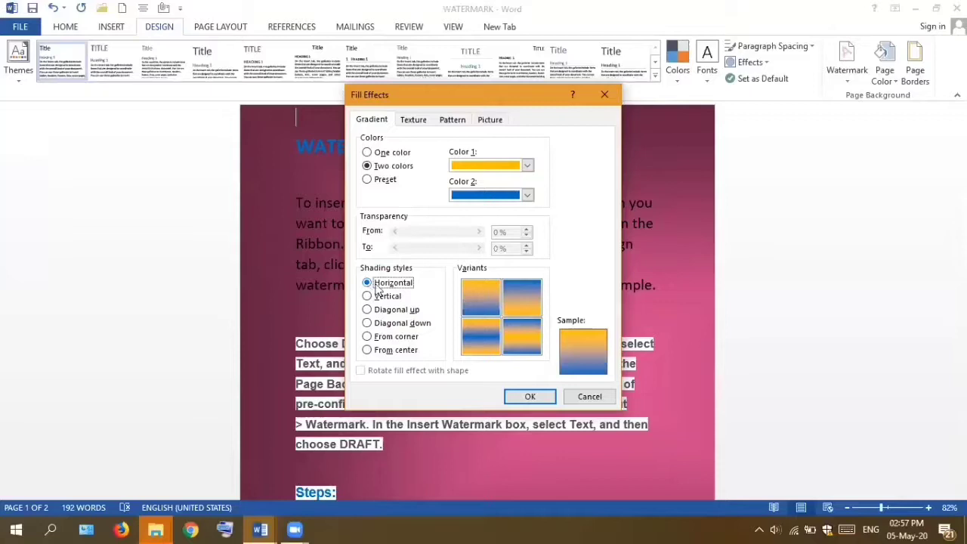
{"action": "left_click", "coordinate": [531, 397]}
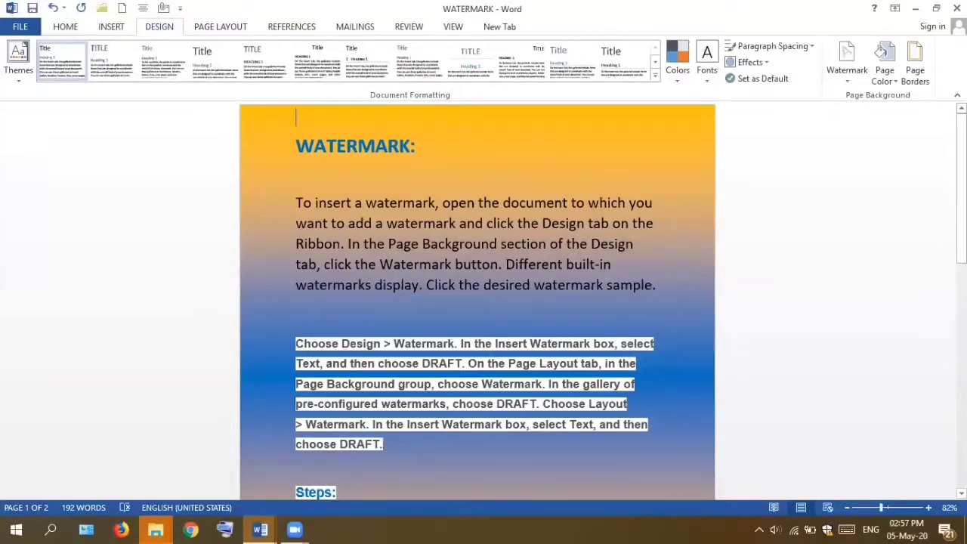
{"action": "scroll", "coordinate": [476, 302], "scroll_direction": "down", "scroll_amount": 5}
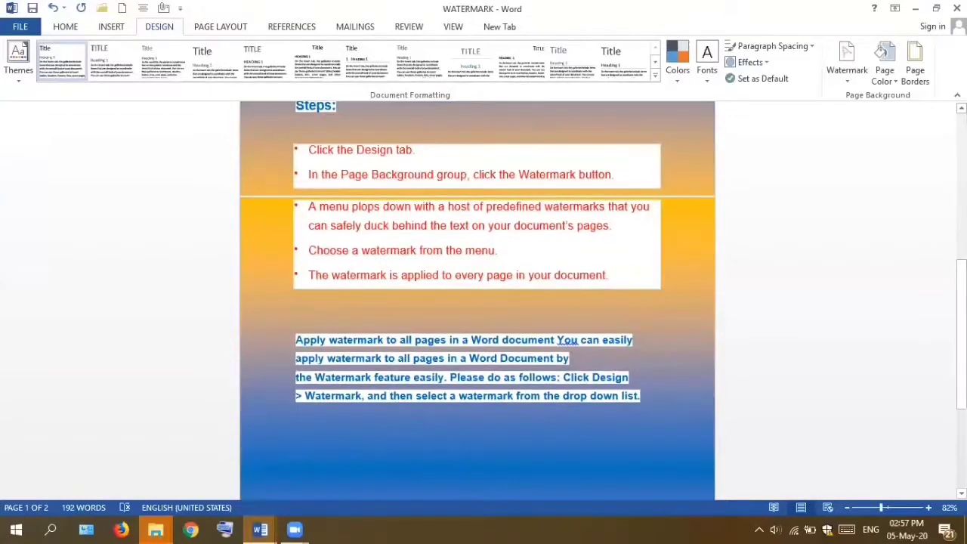
{"action": "scroll", "coordinate": [477, 302], "scroll_direction": "down", "scroll_amount": 3}
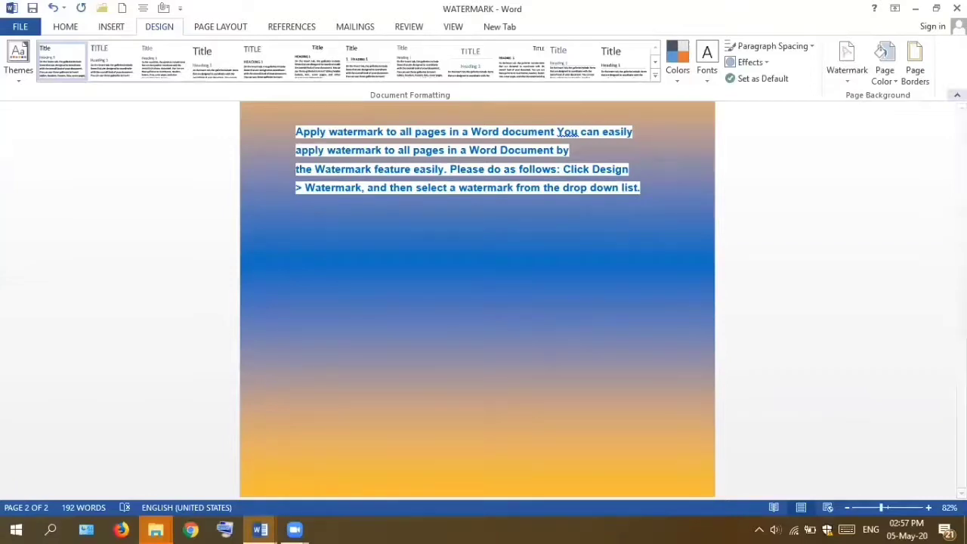
{"action": "scroll", "coordinate": [855, 140], "scroll_direction": "up", "scroll_amount": 10}
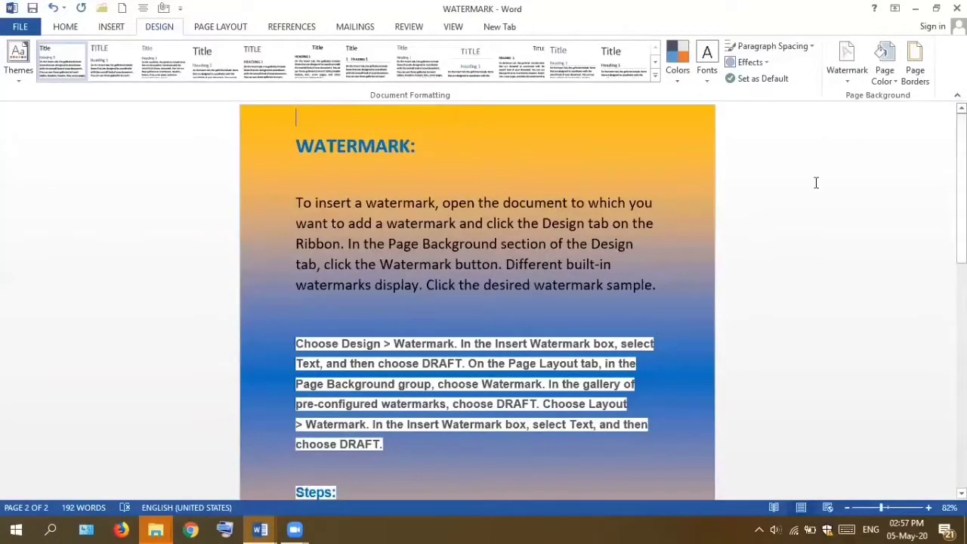
Apply the Late Sunset preset gradient with Horizontal shading as the page background, and review it on both pages
{"action": "left_click", "coordinate": [896, 87]}
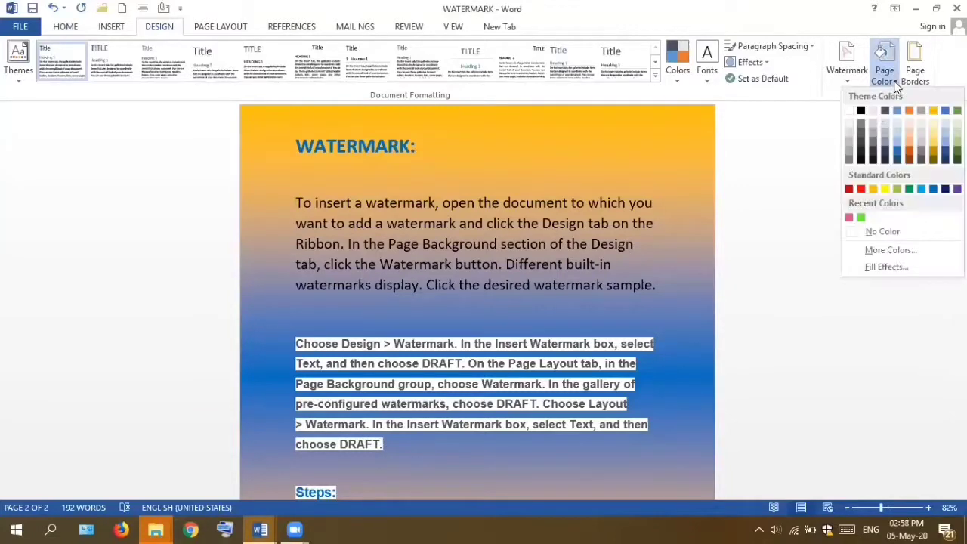
{"action": "left_click", "coordinate": [874, 272]}
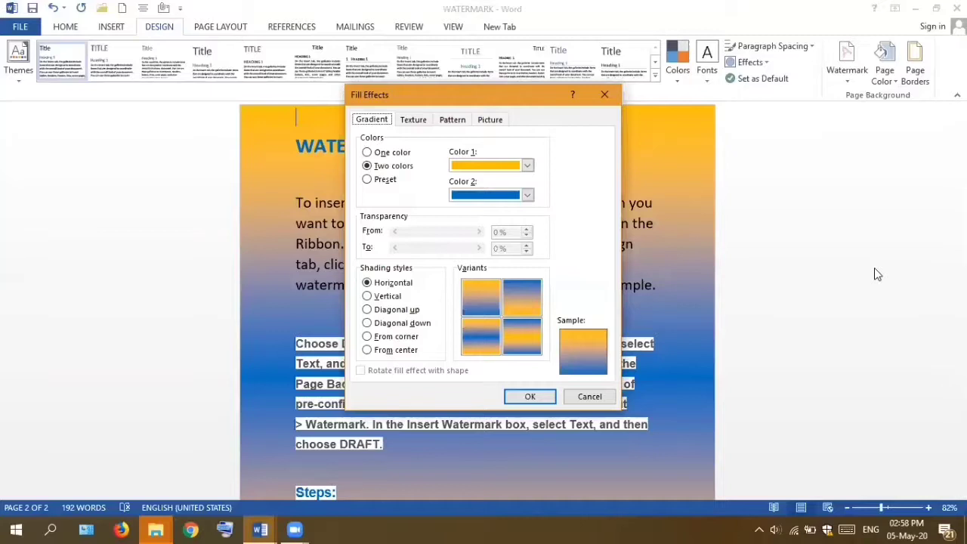
{"action": "left_click", "coordinate": [367, 180]}
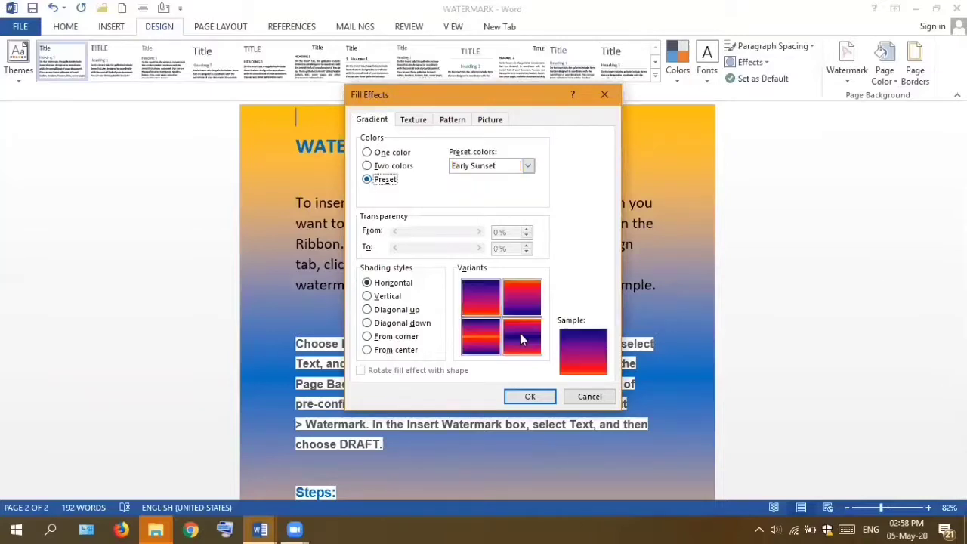
{"action": "left_click", "coordinate": [481, 332]}
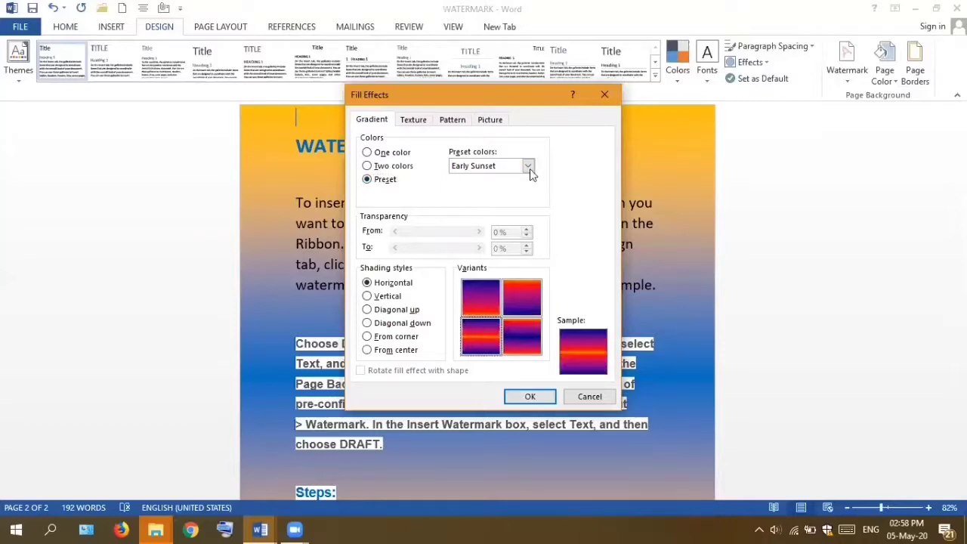
{"action": "left_click", "coordinate": [528, 167]}
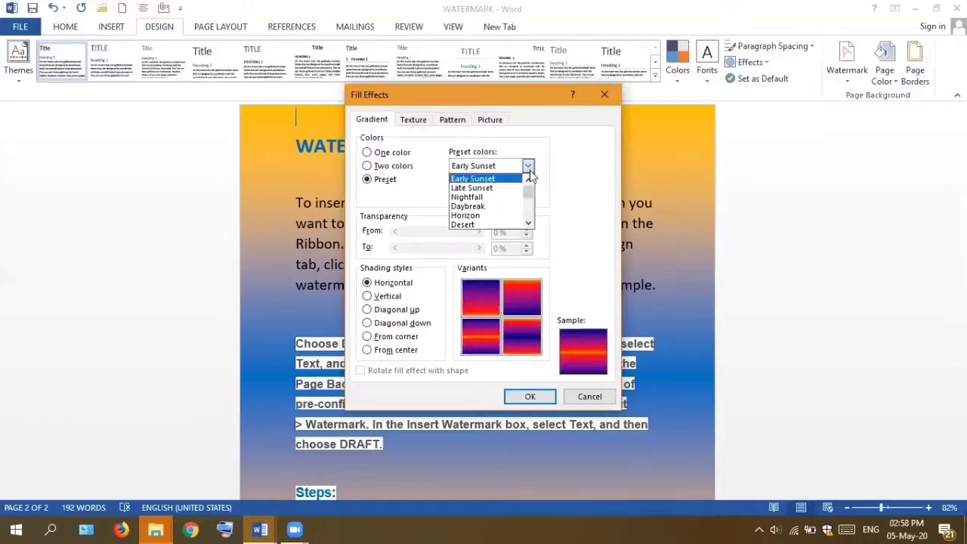
{"action": "left_click", "coordinate": [493, 189]}
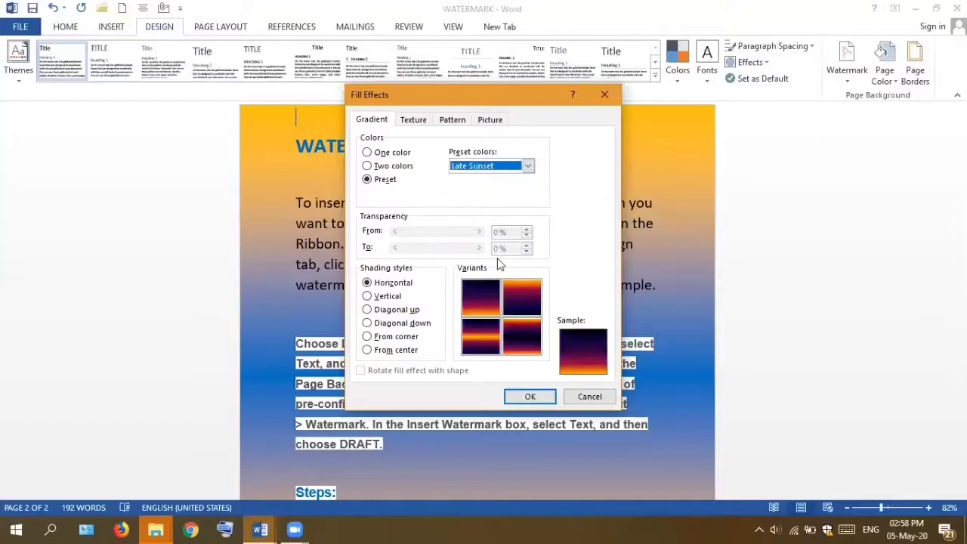
{"action": "left_click", "coordinate": [512, 397]}
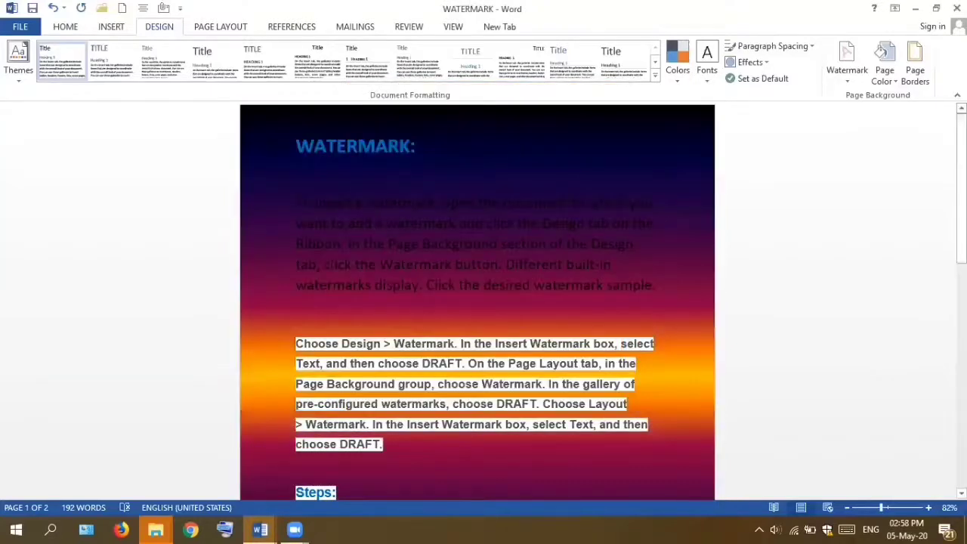
{"action": "scroll", "coordinate": [477, 302], "scroll_direction": "down", "scroll_amount": 10}
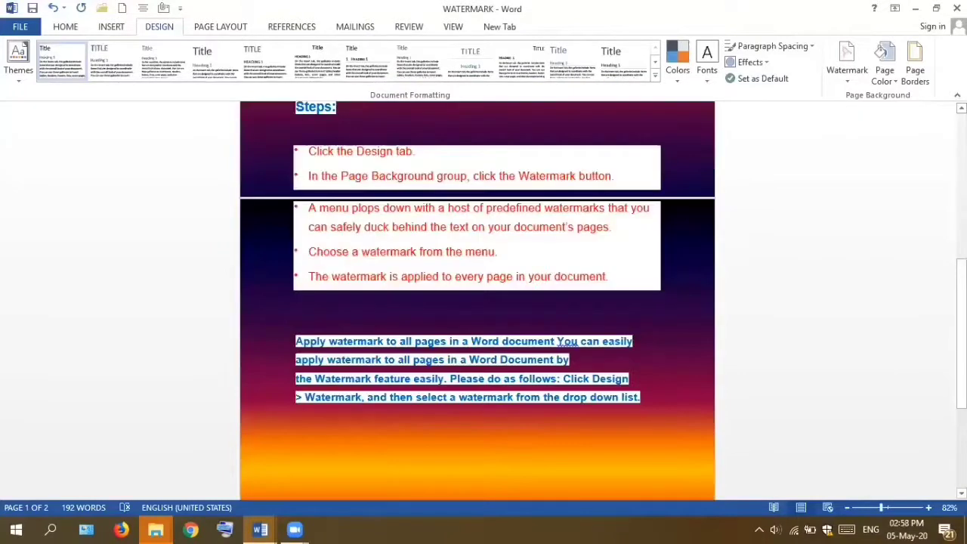
{"action": "scroll", "coordinate": [476, 302], "scroll_direction": "down", "scroll_amount": 5}
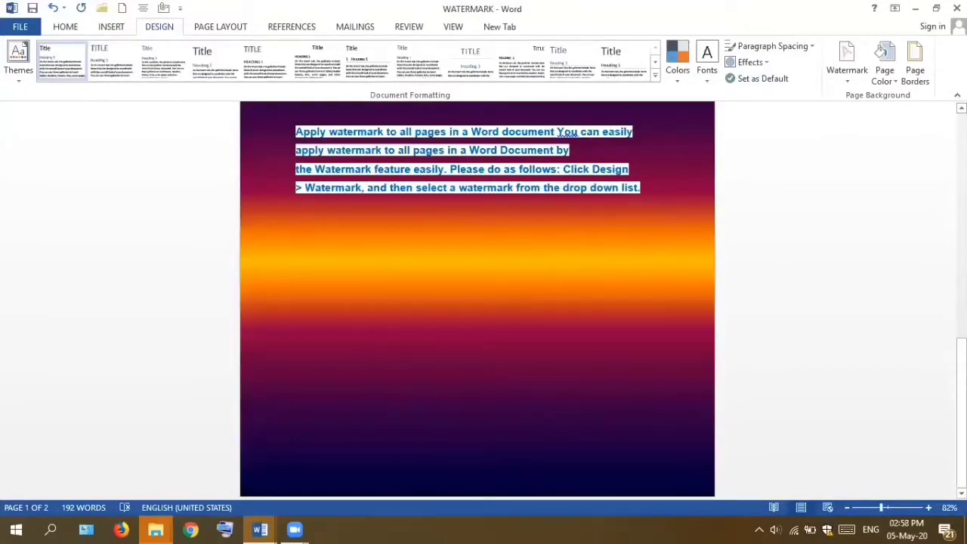
Apply the Purple mesh texture as the page background, and review it on both pages
{"action": "scroll", "coordinate": [477, 302], "scroll_direction": "up", "scroll_amount": 15}
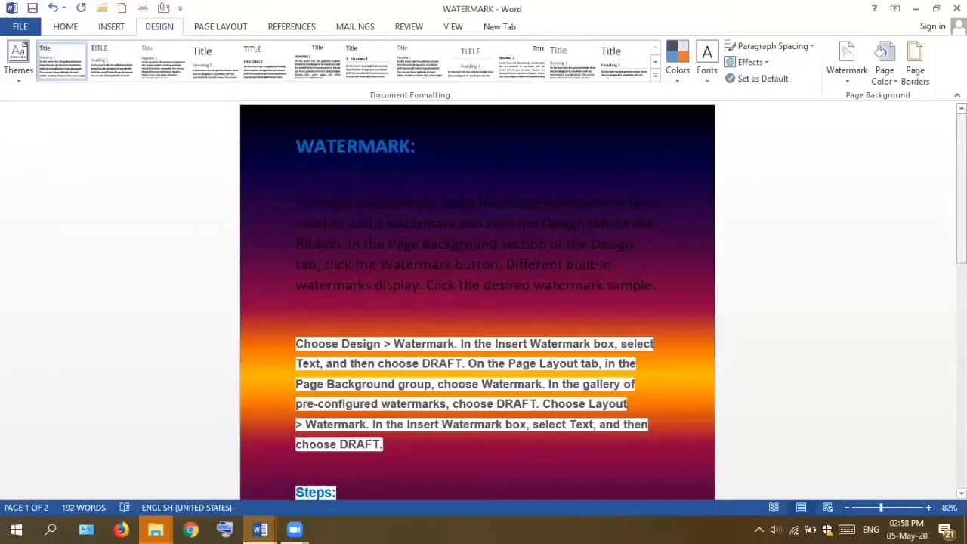
{"action": "left_click", "coordinate": [898, 81]}
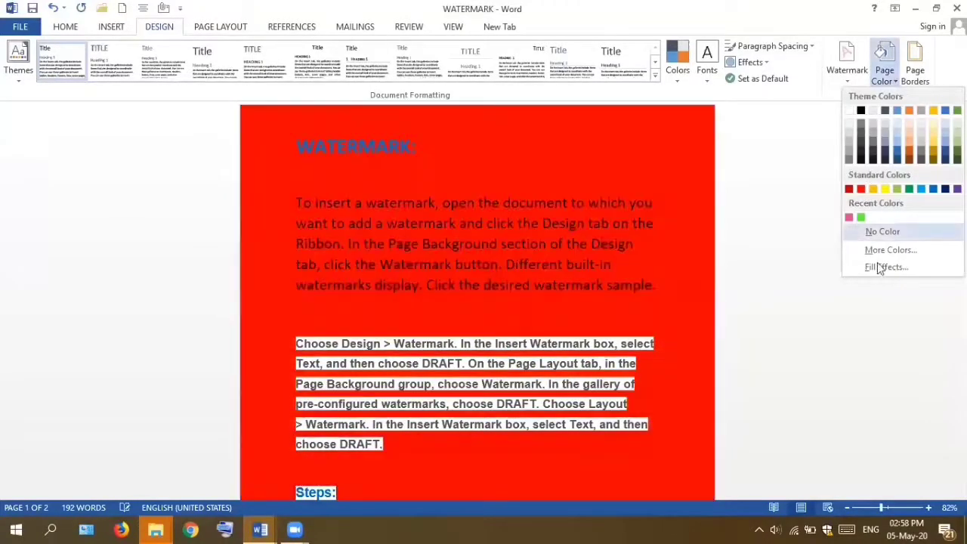
{"action": "left_click", "coordinate": [878, 268]}
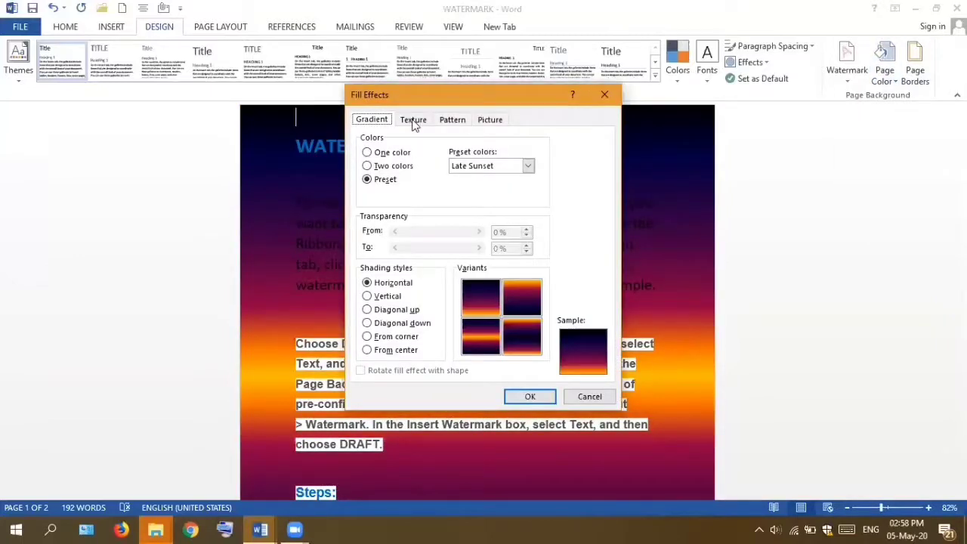
{"action": "left_click", "coordinate": [413, 123]}
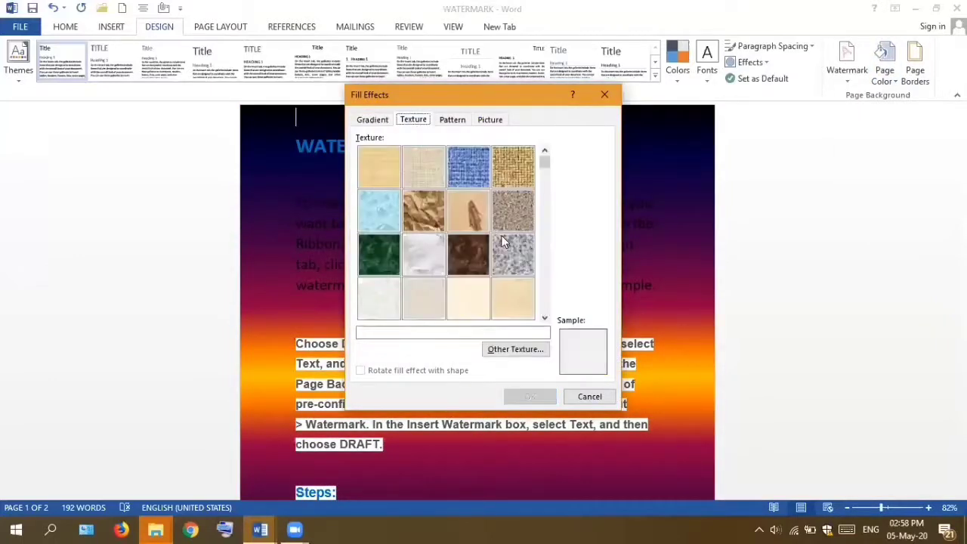
{"action": "left_click", "coordinate": [544, 299]}
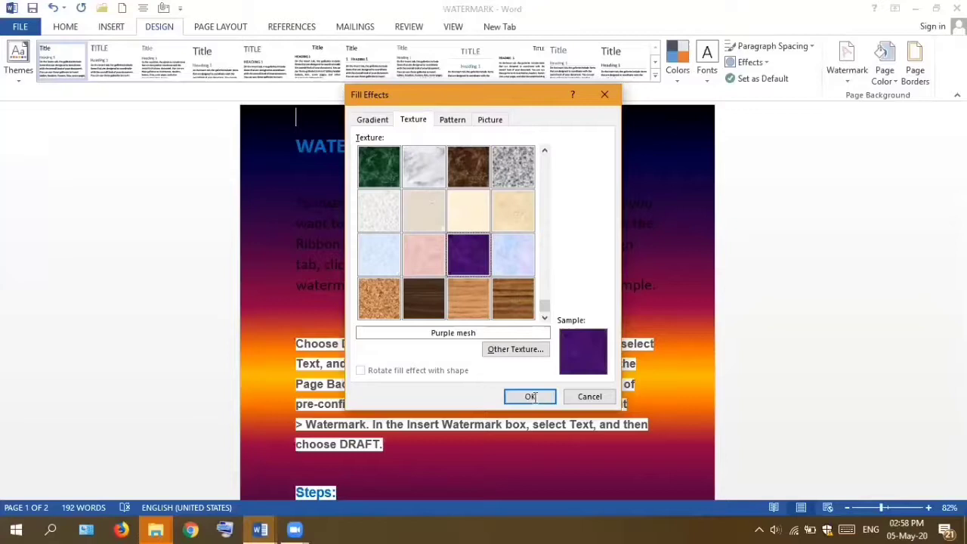
{"action": "key", "text": "Return"}
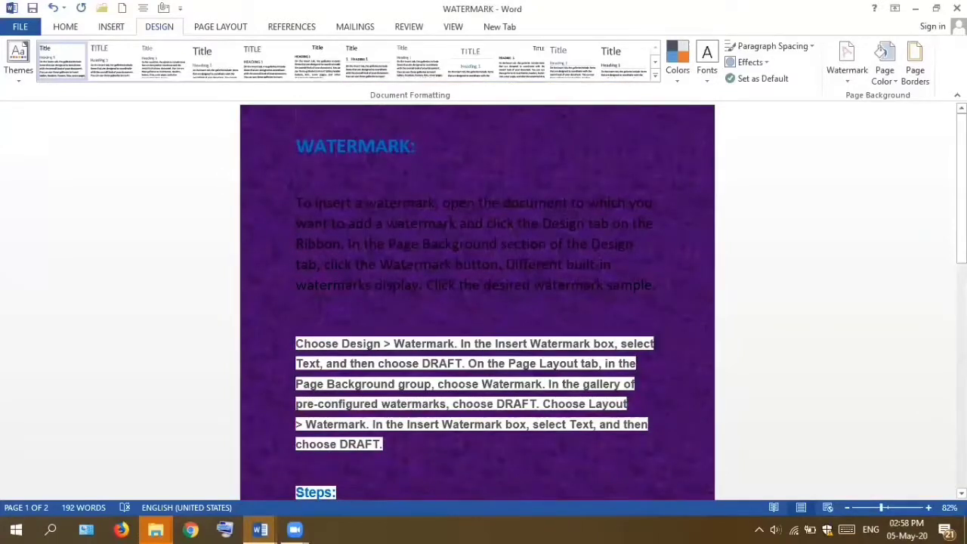
{"action": "scroll", "coordinate": [477, 303], "scroll_direction": "down", "scroll_amount": 10}
{"action": "scroll", "coordinate": [477, 302], "scroll_direction": "down", "scroll_amount": 5}
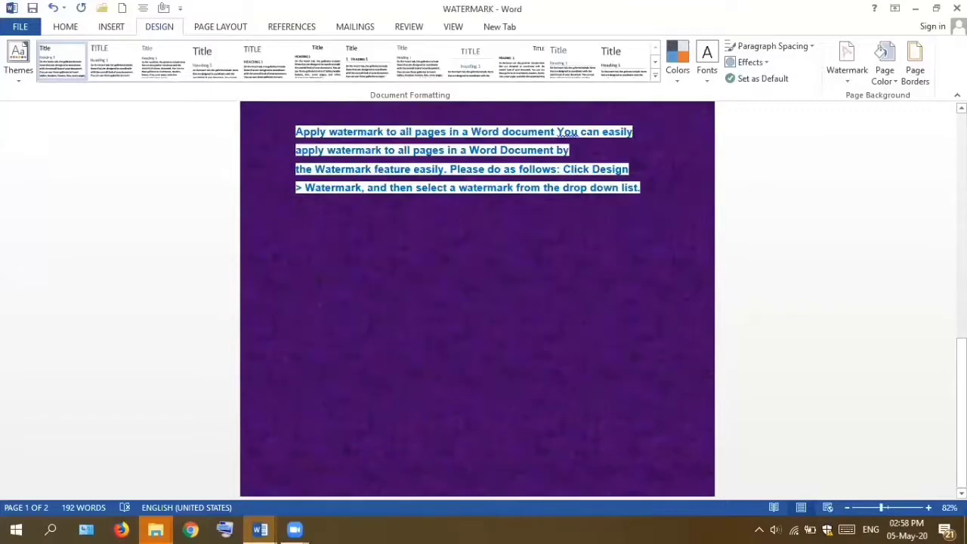
{"action": "key", "text": "ctrl+Home"}
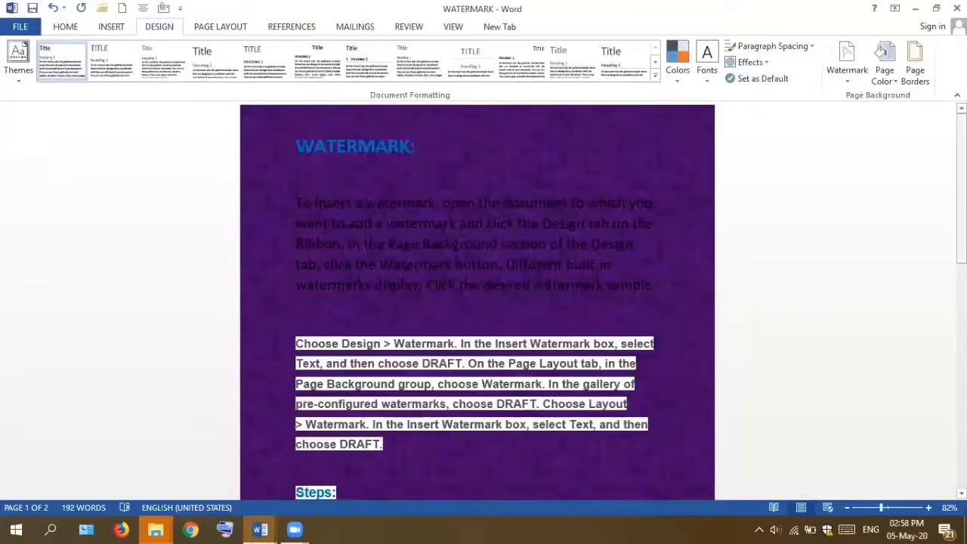
Set up a pattern fill for the page background with a standard green foreground and a standard red background
{"action": "left_click", "coordinate": [897, 83]}
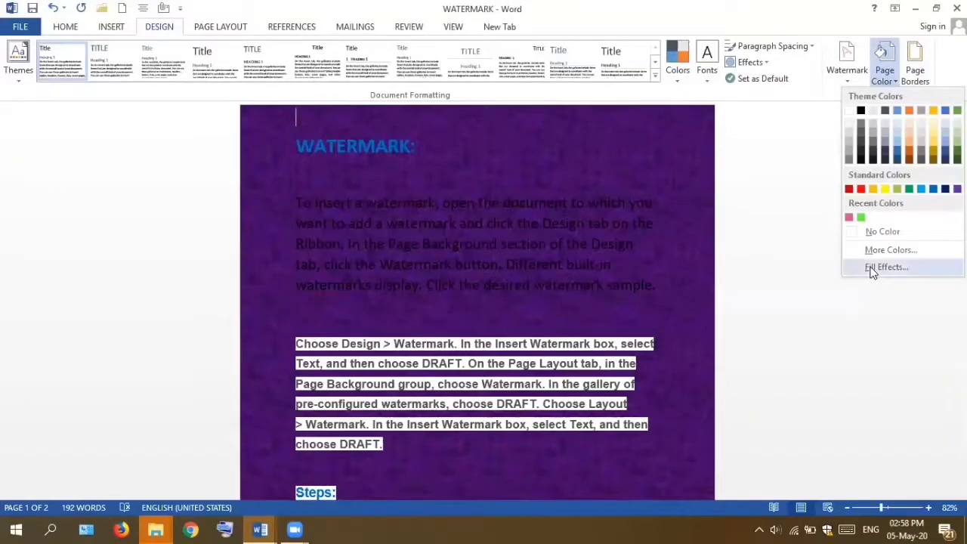
{"action": "left_click", "coordinate": [884, 267]}
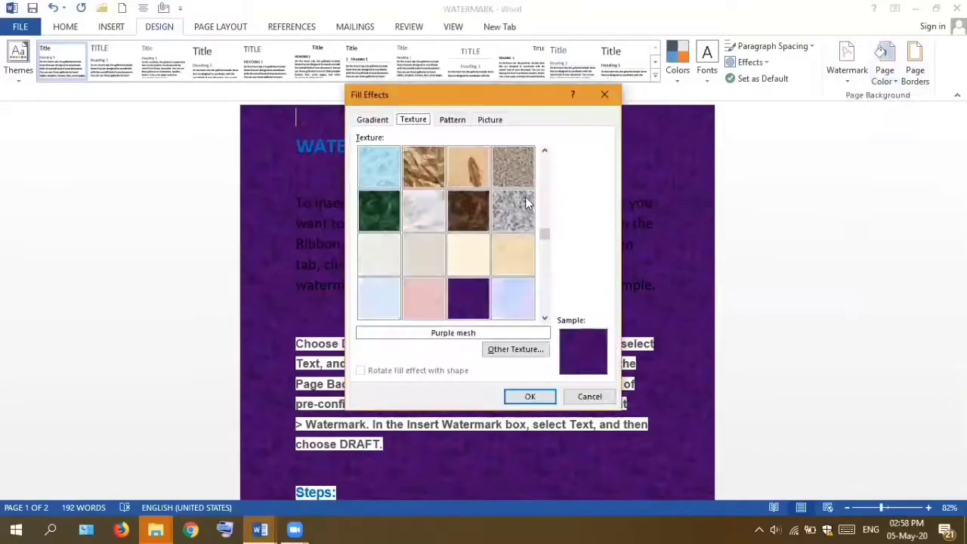
{"action": "left_click", "coordinate": [452, 120]}
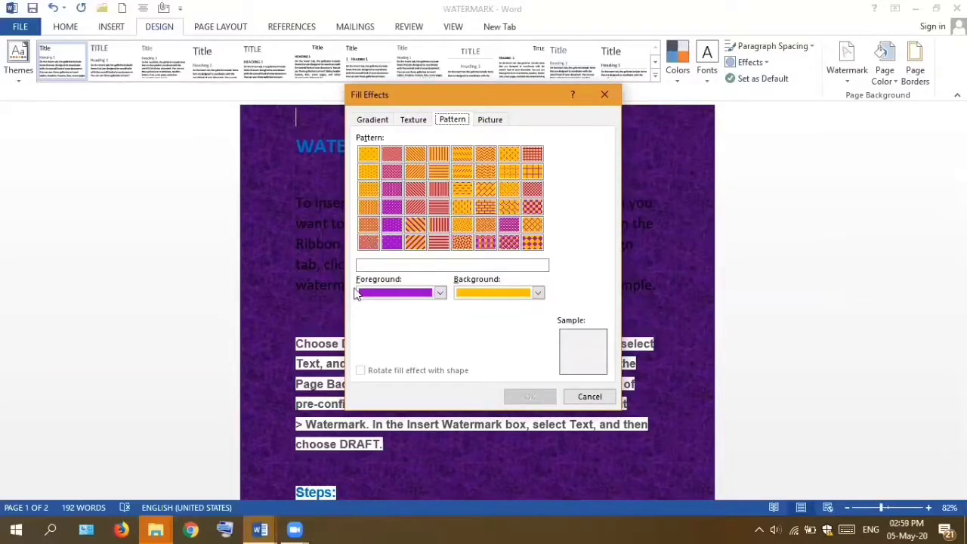
{"action": "left_click", "coordinate": [439, 293]}
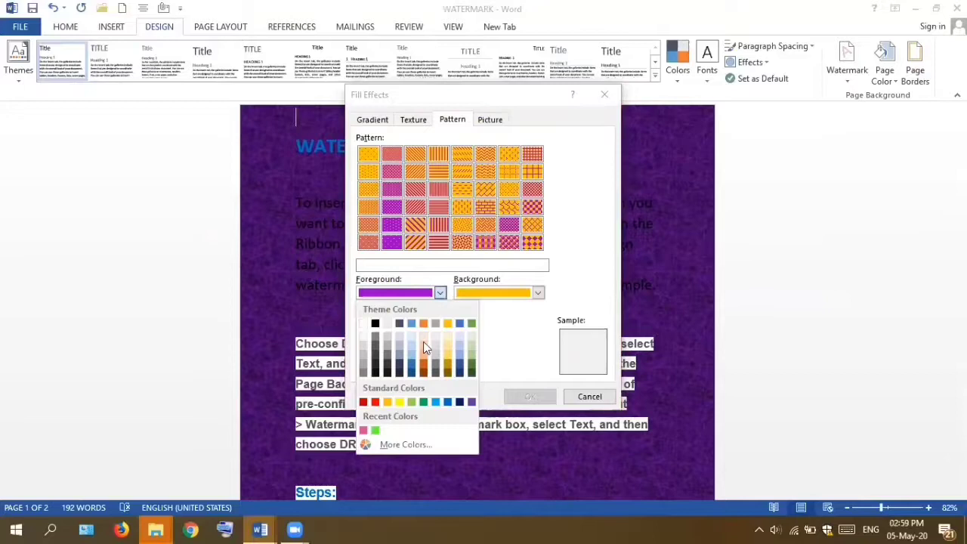
{"action": "left_click", "coordinate": [435, 402]}
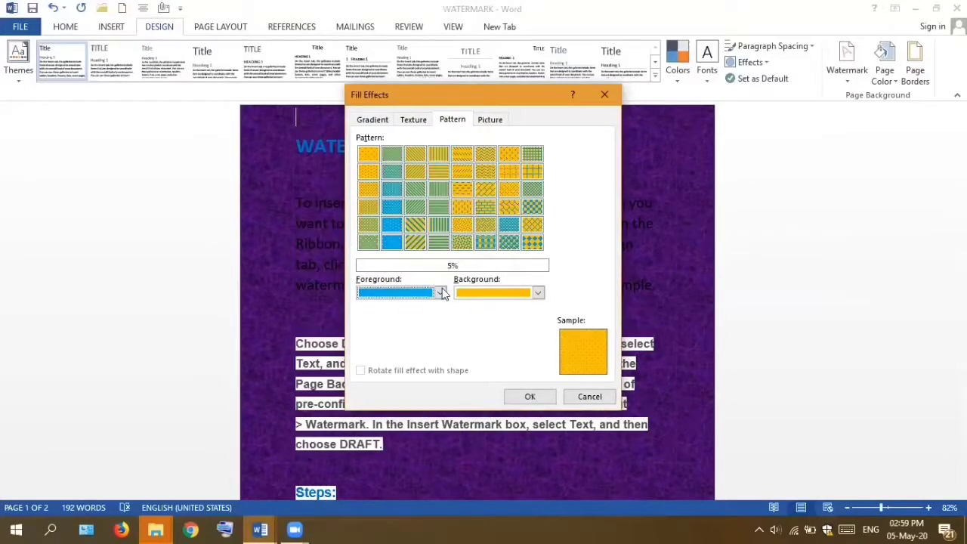
{"action": "left_click", "coordinate": [440, 294]}
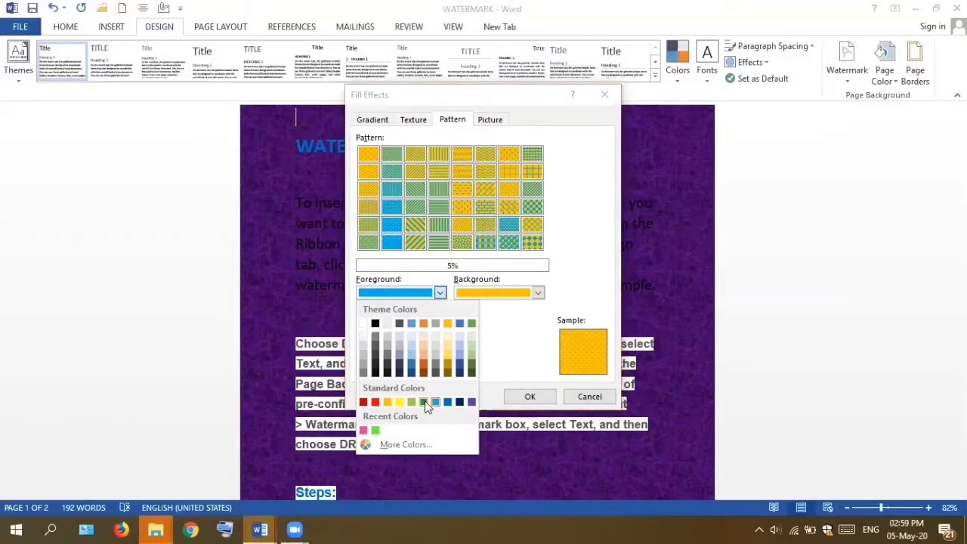
{"action": "left_click", "coordinate": [539, 294]}
{"action": "left_click", "coordinate": [540, 294]}
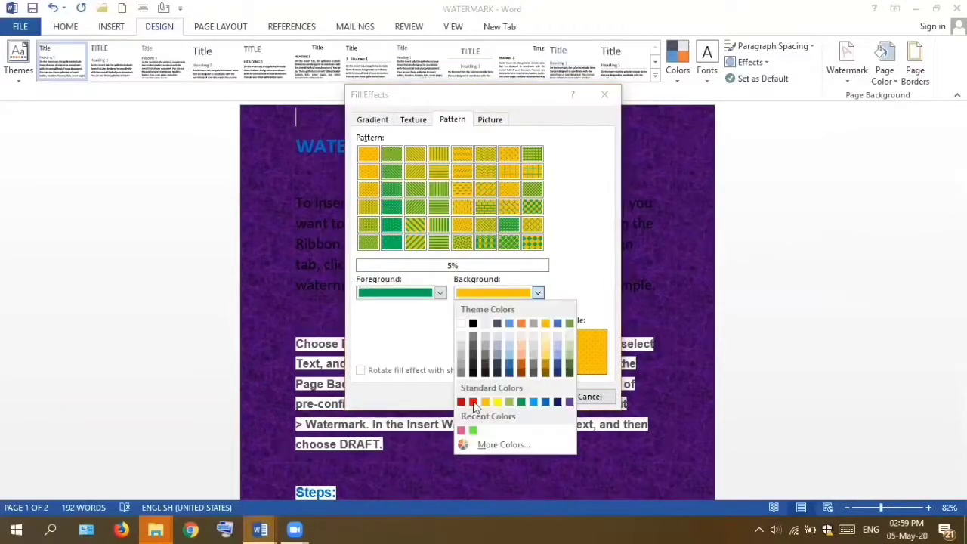
{"action": "left_click", "coordinate": [473, 402]}
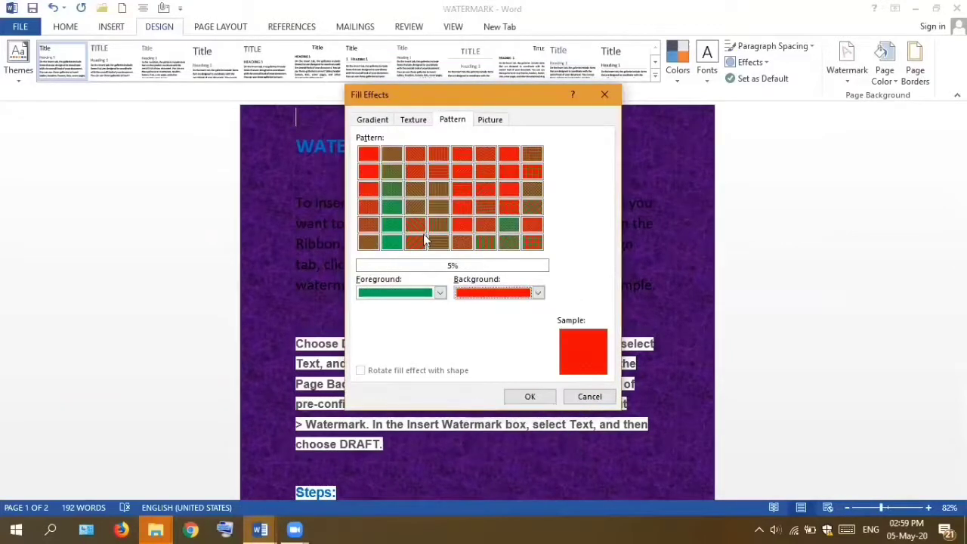
Apply the Large grid pattern as the page background, and review it on both pages
{"action": "left_click", "coordinate": [458, 203]}
{"action": "left_click", "coordinate": [415, 225]}
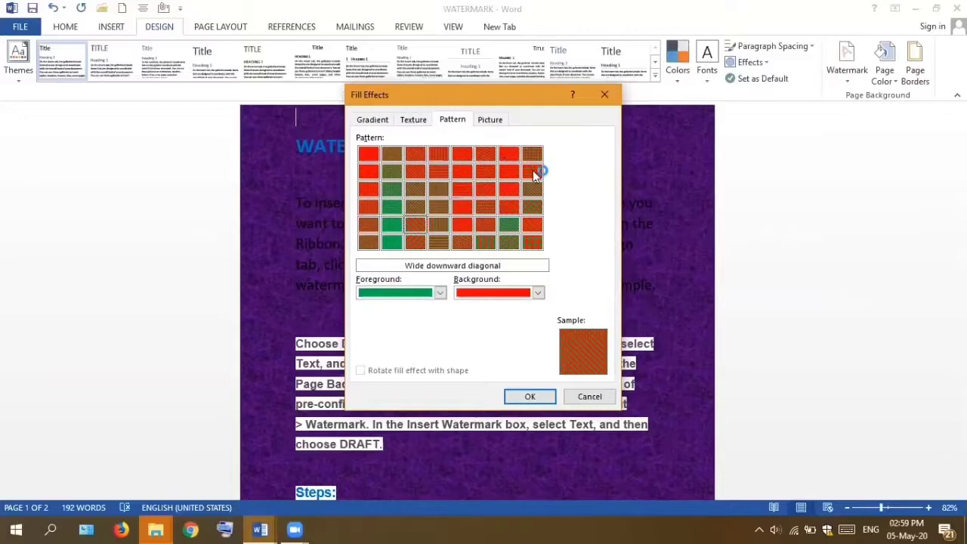
{"action": "left_click", "coordinate": [532, 170]}
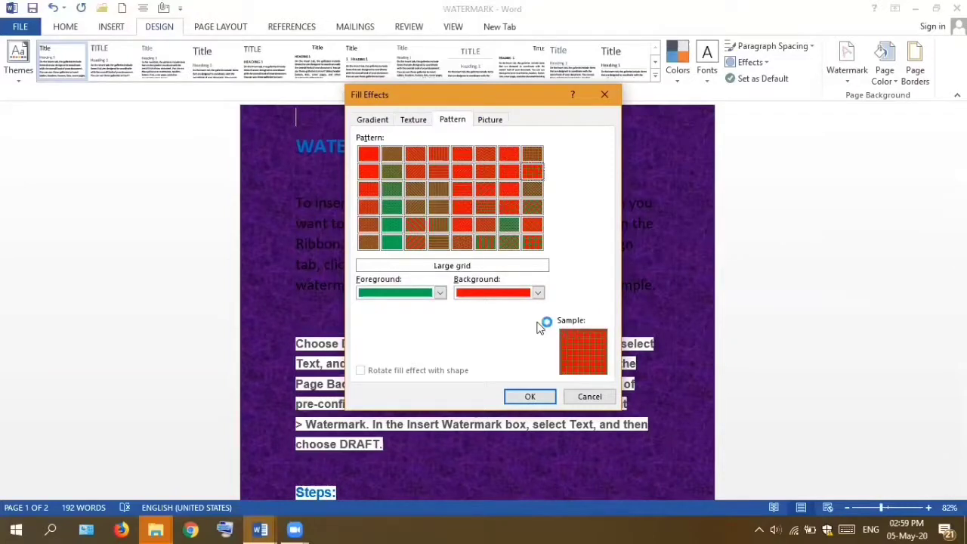
{"action": "left_click", "coordinate": [516, 396]}
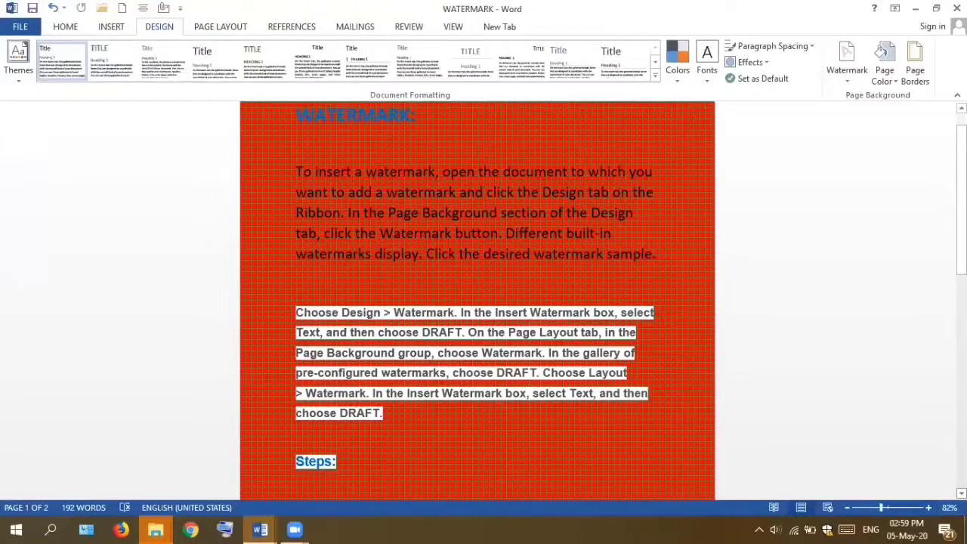
{"action": "scroll", "coordinate": [477, 303], "scroll_direction": "down", "scroll_amount": 3}
{"action": "scroll", "coordinate": [477, 302], "scroll_direction": "down", "scroll_amount": 2}
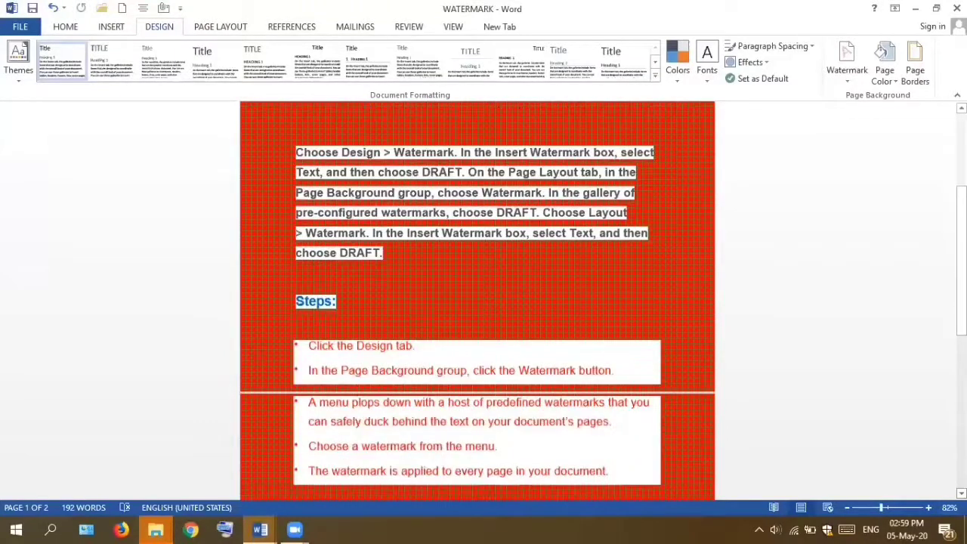
{"action": "scroll", "coordinate": [476, 302], "scroll_direction": "down", "scroll_amount": 9}
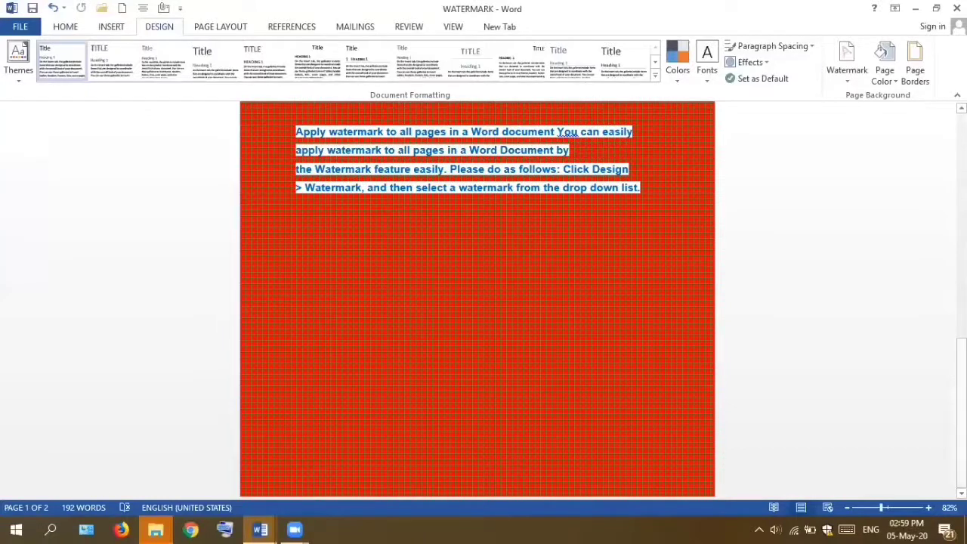
{"action": "key", "text": "ctrl+Home"}
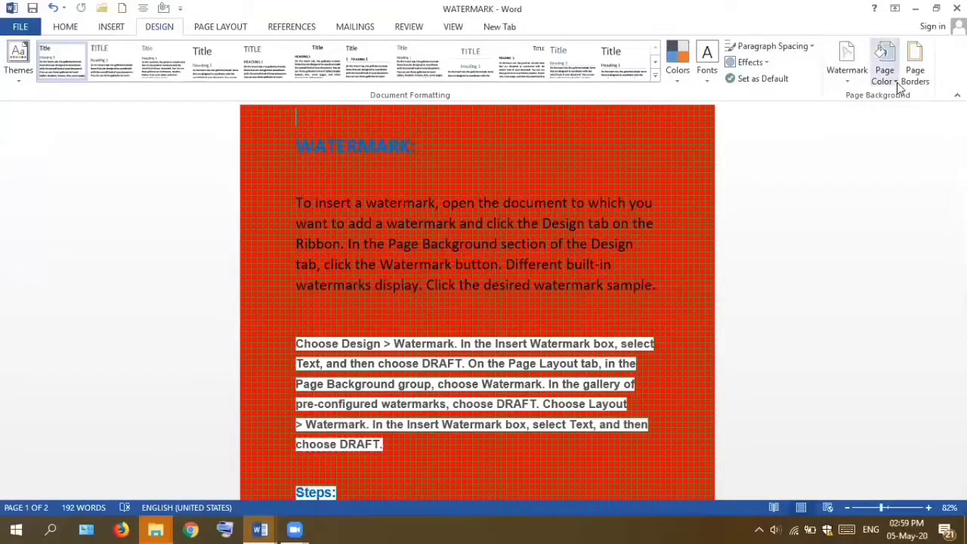
Use the picture poster4_29_132528 from the Desktop folder as the page background, and review it on both pages
{"action": "left_click", "coordinate": [896, 82]}
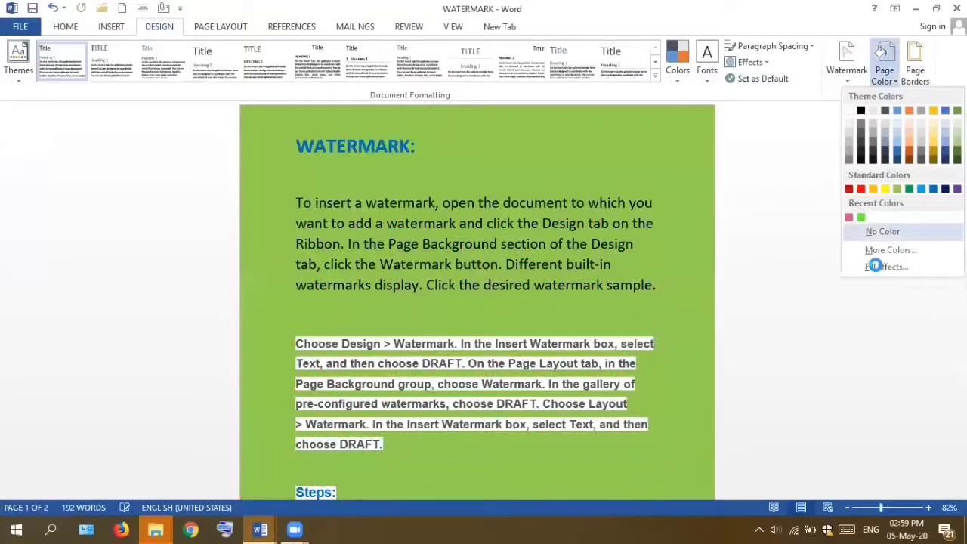
{"action": "left_click", "coordinate": [874, 266]}
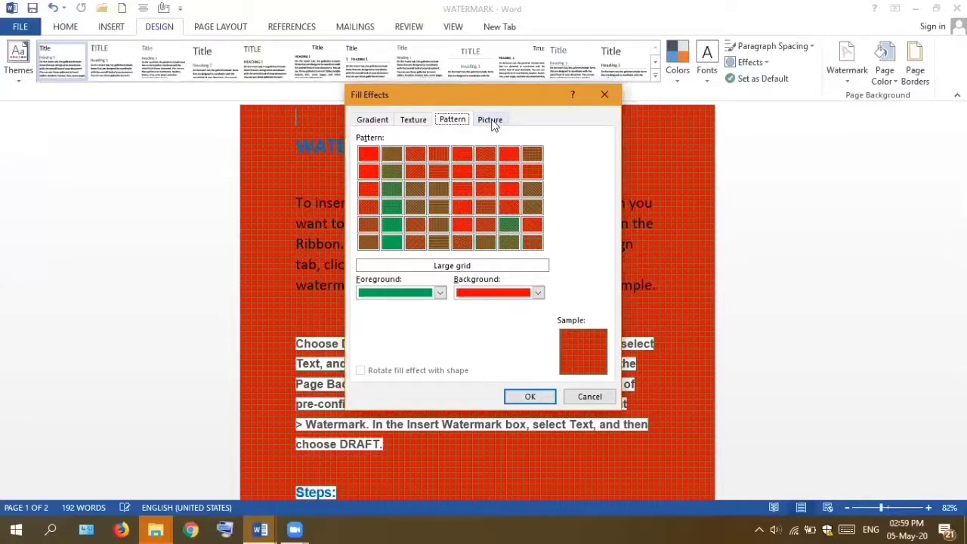
{"action": "left_click", "coordinate": [491, 120]}
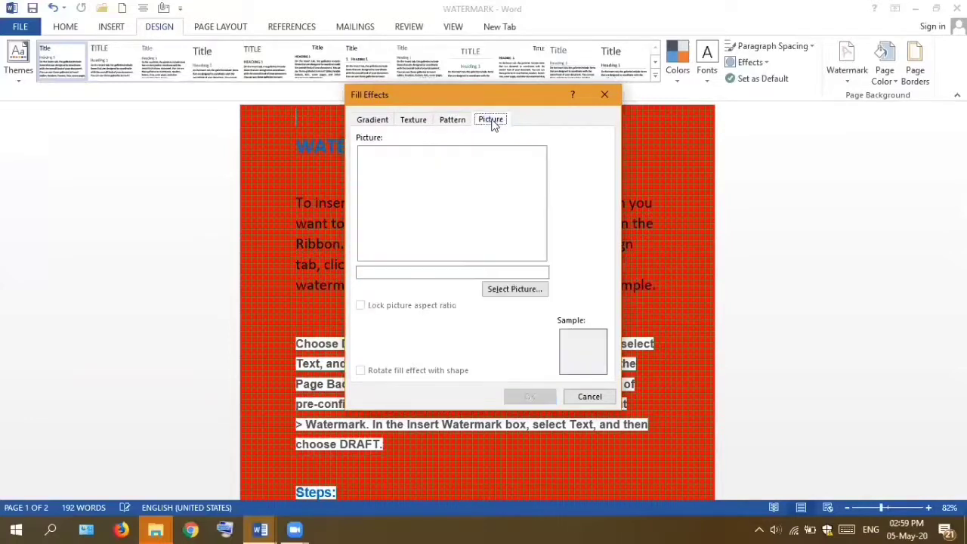
{"action": "left_click", "coordinate": [510, 293]}
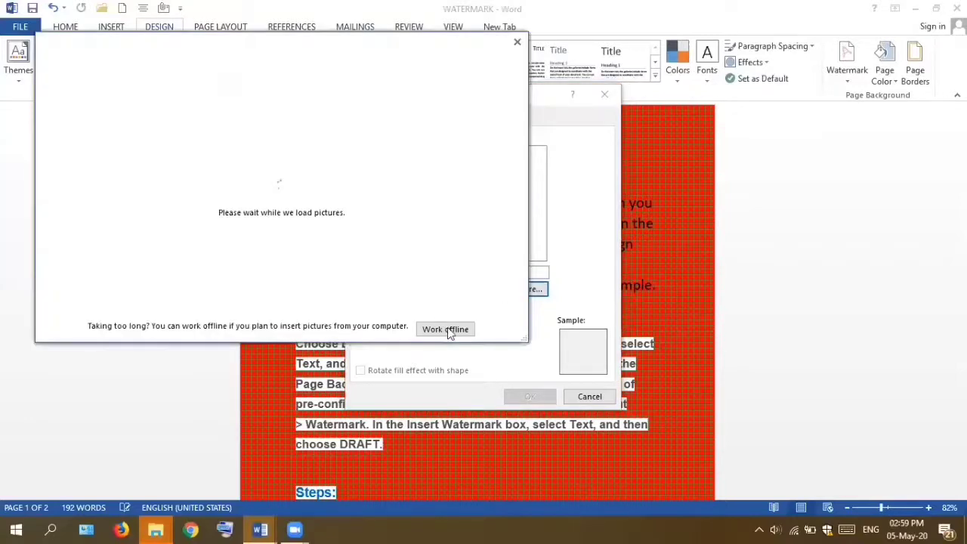
{"action": "left_click", "coordinate": [446, 329]}
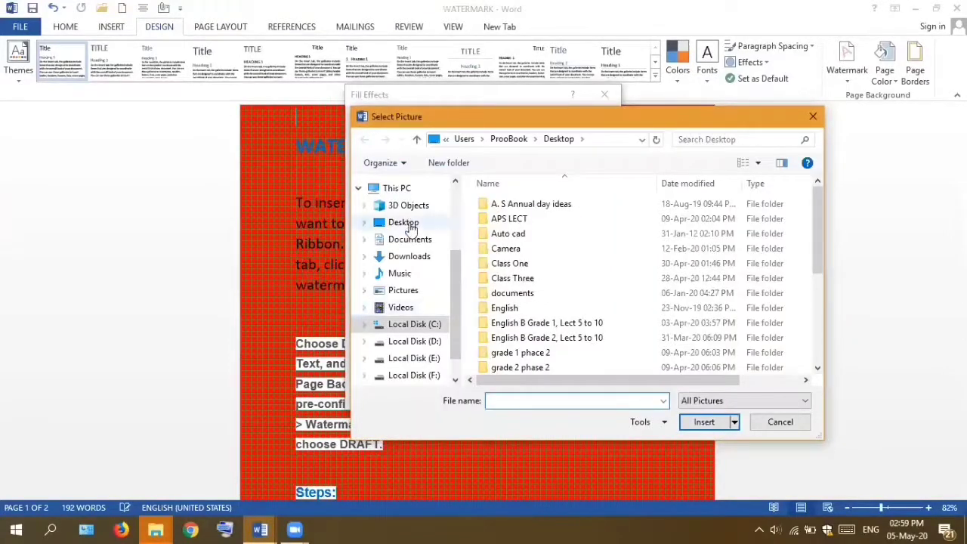
{"action": "left_click", "coordinate": [410, 225]}
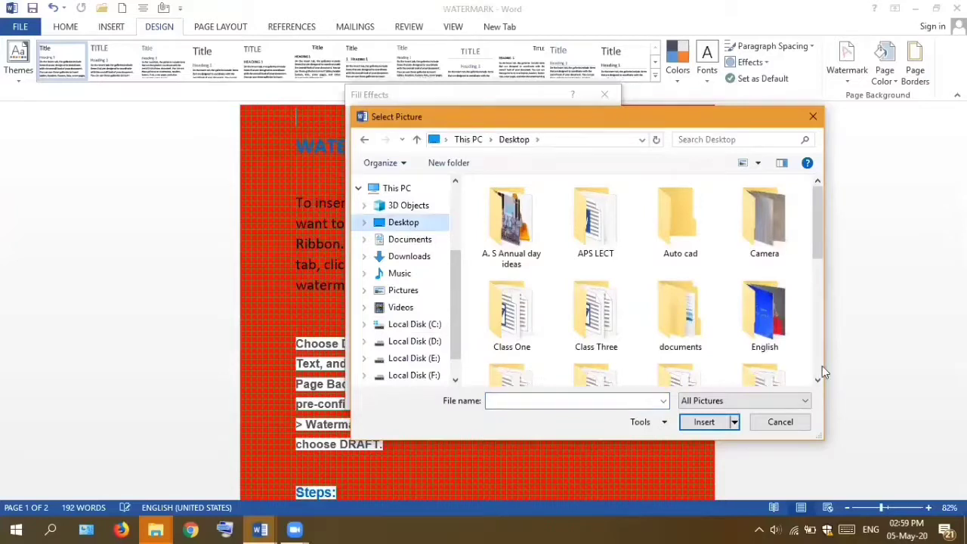
{"action": "scroll", "coordinate": [822, 366], "scroll_direction": "down", "scroll_amount": 5}
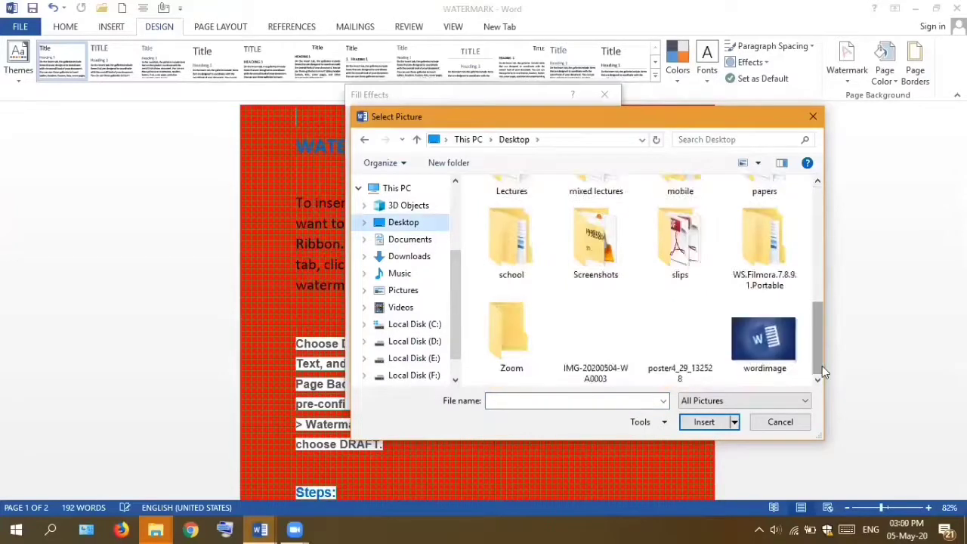
{"action": "left_click", "coordinate": [674, 341]}
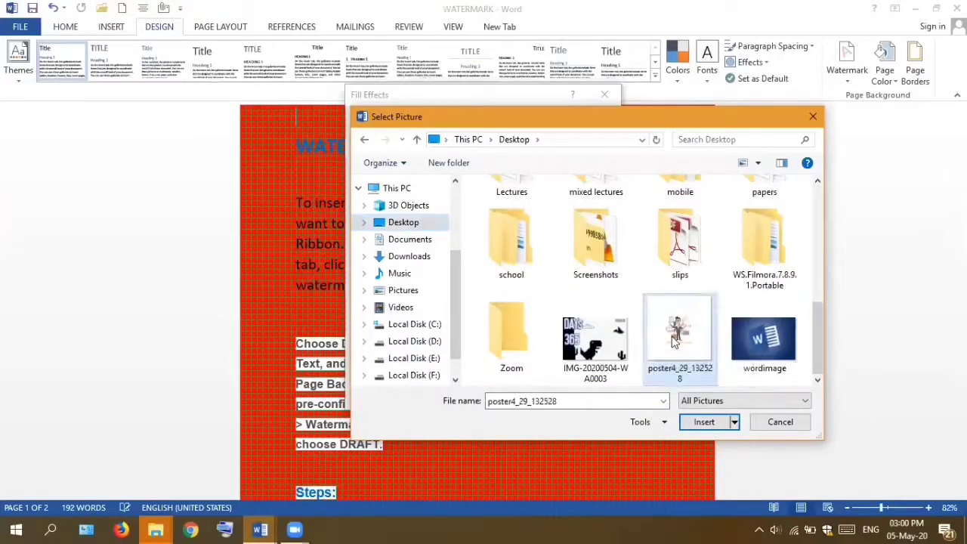
{"action": "left_click", "coordinate": [700, 423]}
{"action": "left_click", "coordinate": [533, 397]}
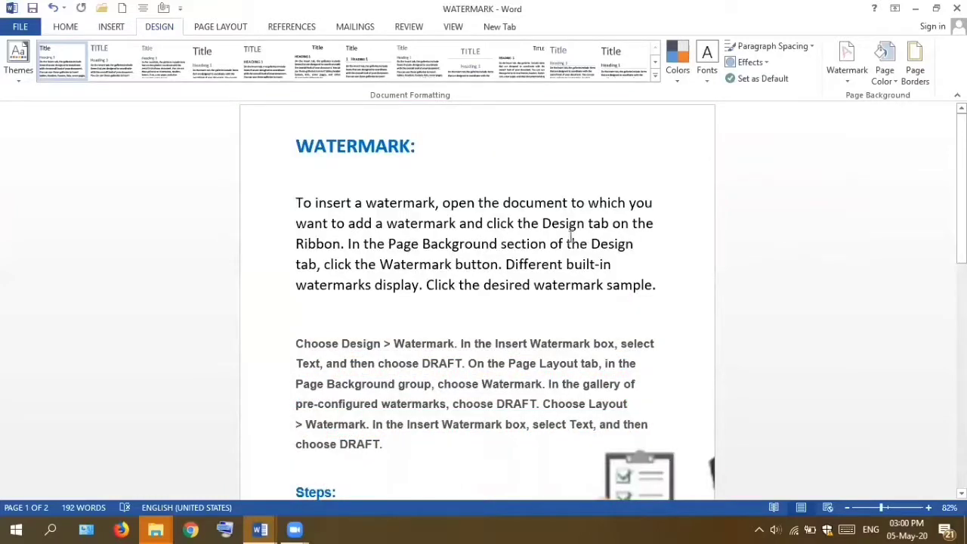
{"action": "scroll", "coordinate": [476, 302], "scroll_direction": "down", "scroll_amount": 8}
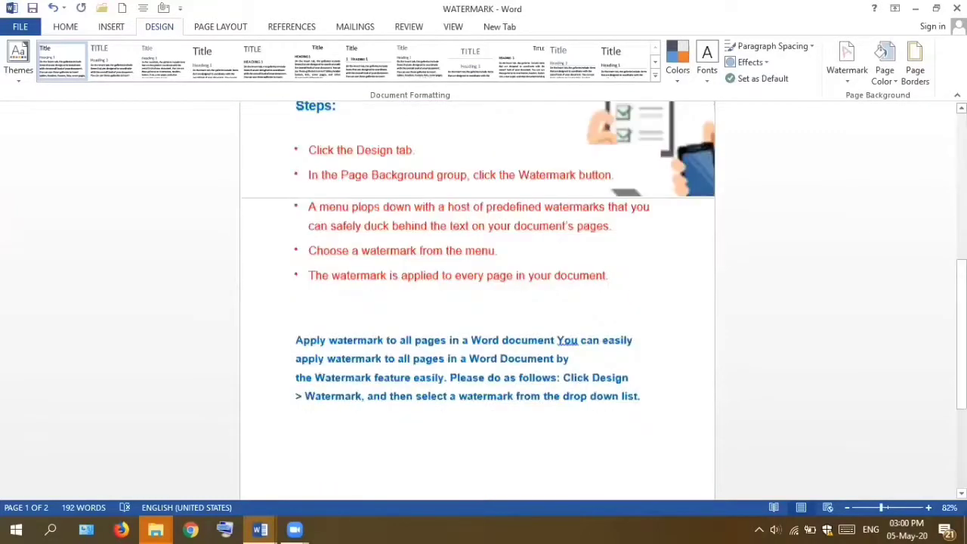
{"action": "scroll", "coordinate": [854, 234], "scroll_direction": "up", "scroll_amount": 8}
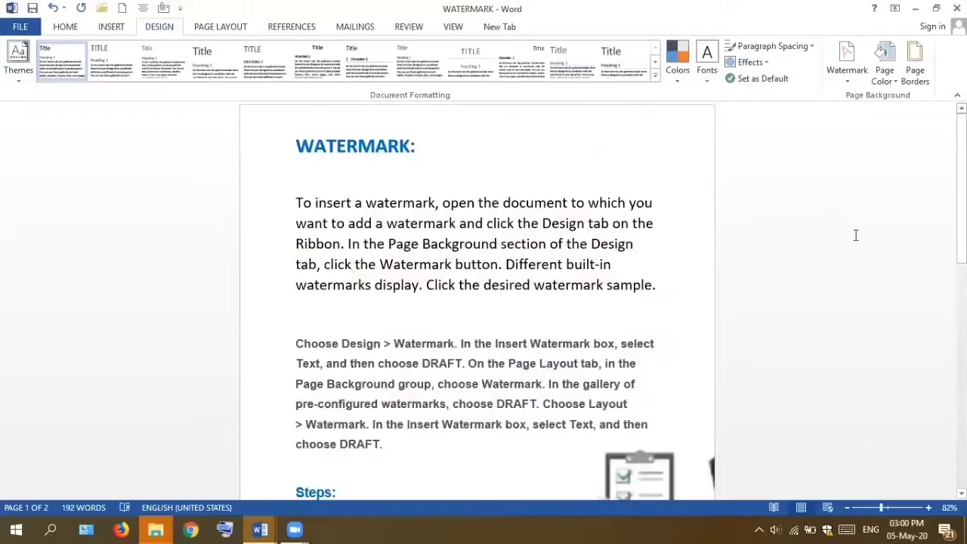
{"action": "left_click_drag", "start_coordinate": [622, 474], "coordinate": [633, 484]}
{"action": "left_click", "coordinate": [633, 484]}
{"action": "left_click", "coordinate": [365, 203], "text": "shift"}
{"action": "left_click", "coordinate": [428, 263]}
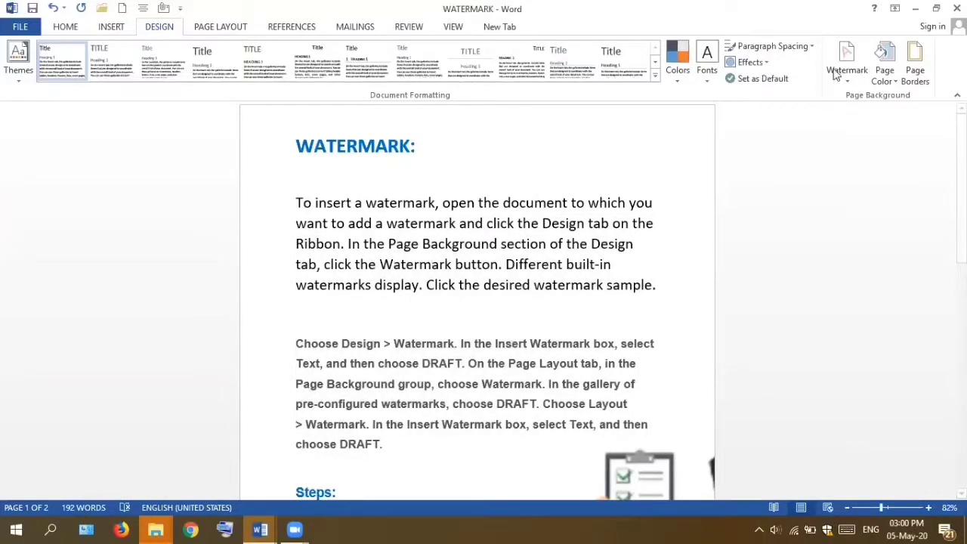
Choose the picture wordimage from the Desktop folder as the picture fill for the page background
{"action": "left_click", "coordinate": [889, 85]}
{"action": "left_click", "coordinate": [873, 268]}
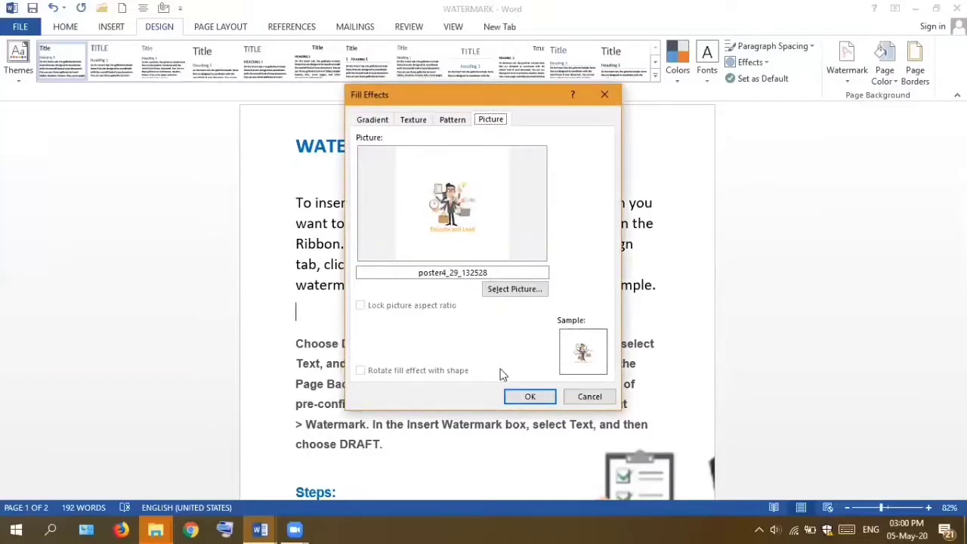
{"action": "left_click", "coordinate": [504, 291]}
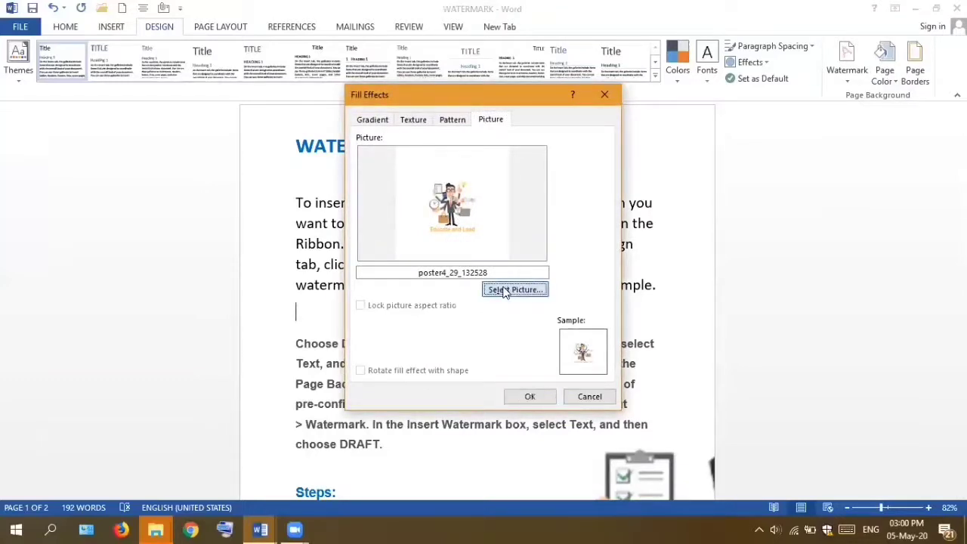
{"action": "left_click", "coordinate": [464, 328]}
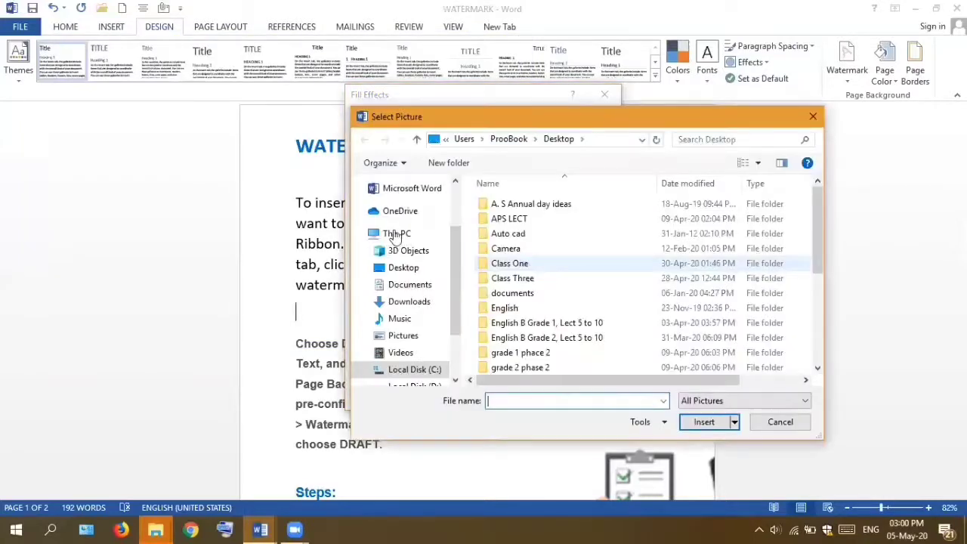
{"action": "left_click", "coordinate": [398, 269]}
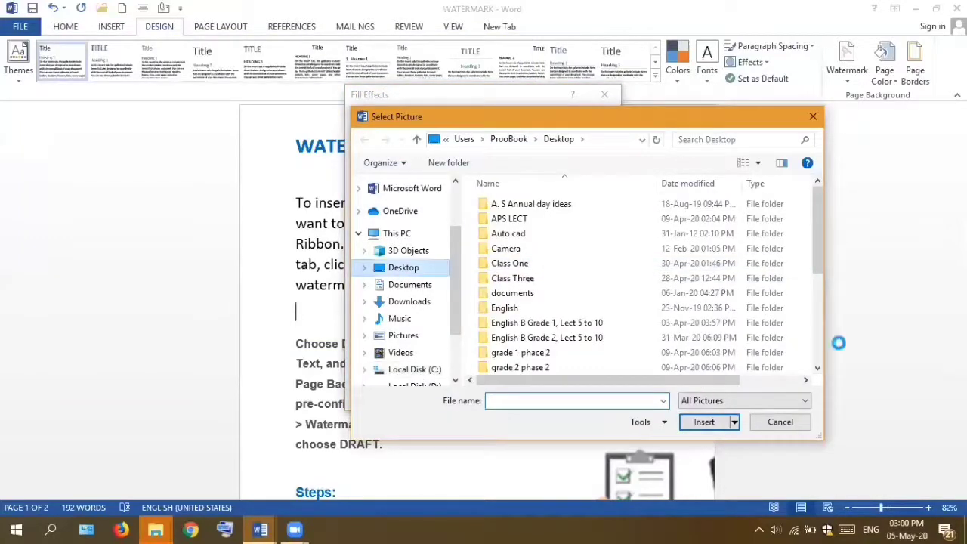
{"action": "scroll", "coordinate": [821, 362], "scroll_direction": "down", "scroll_amount": 1}
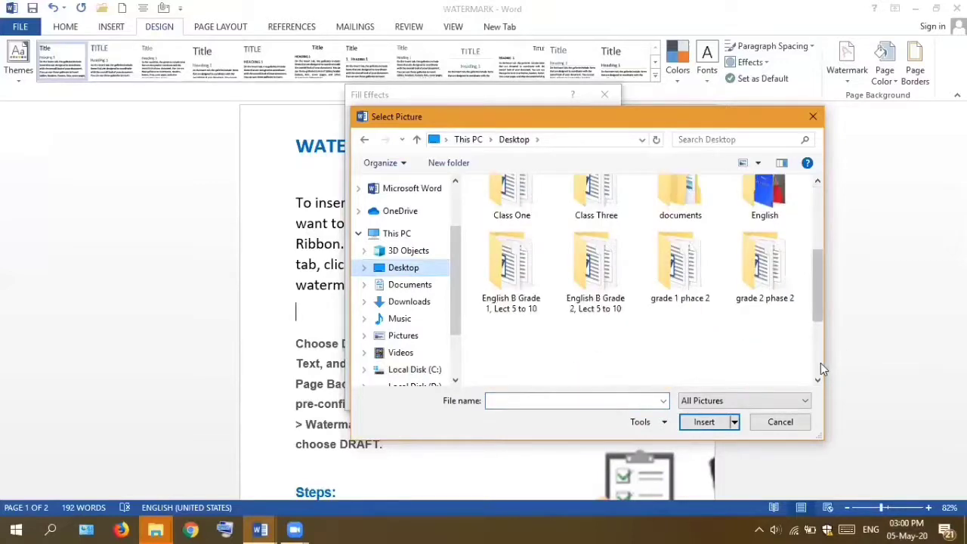
{"action": "scroll", "coordinate": [737, 344], "scroll_direction": "down", "scroll_amount": 4}
{"action": "left_click", "coordinate": [759, 346]}
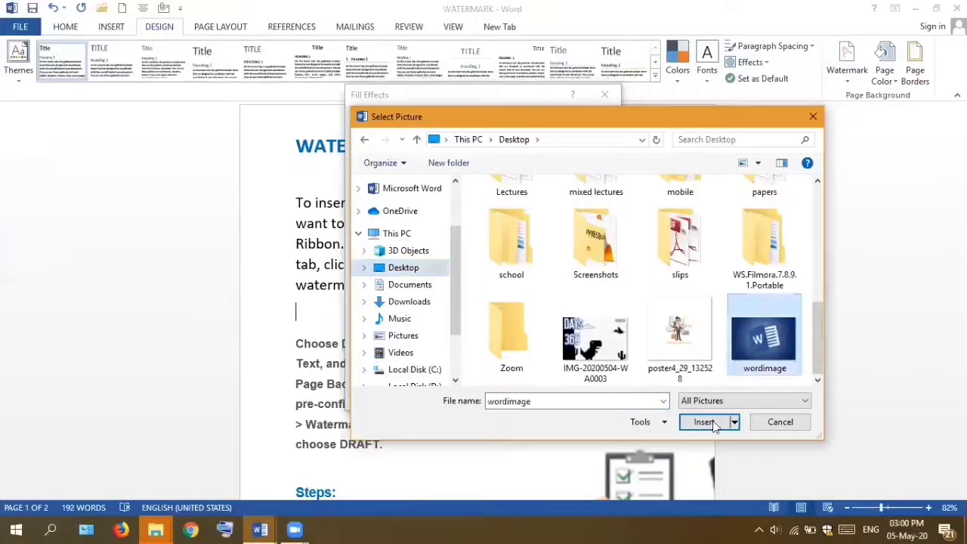
{"action": "left_click", "coordinate": [703, 422]}
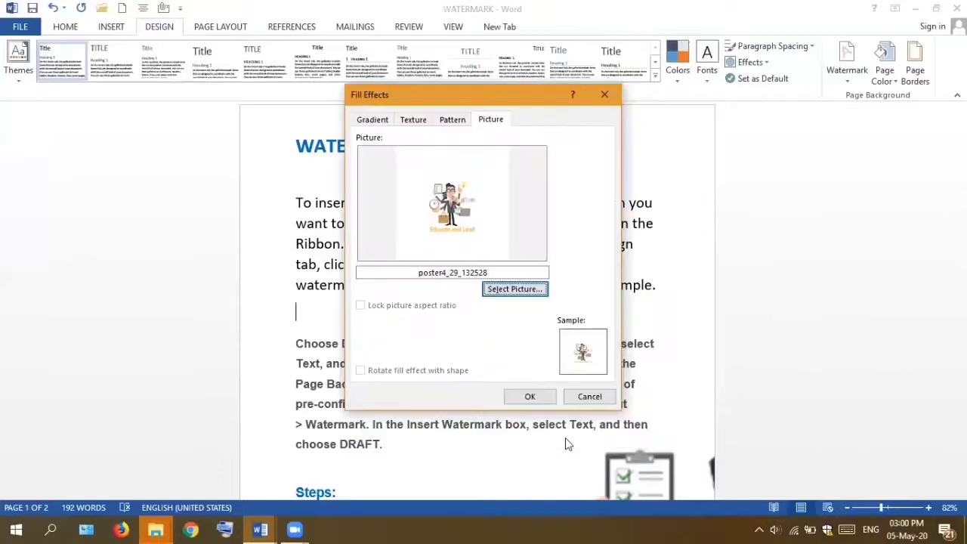
Apply the wordimage picture fill to the page background, and review it on both pages
{"action": "left_click", "coordinate": [511, 396]}
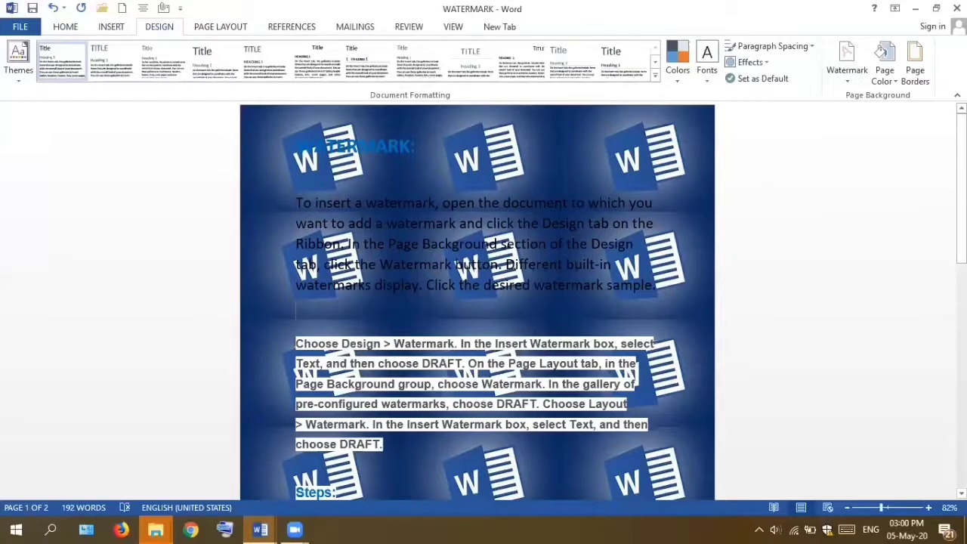
{"action": "scroll", "coordinate": [478, 300], "scroll_direction": "down", "scroll_amount": 10}
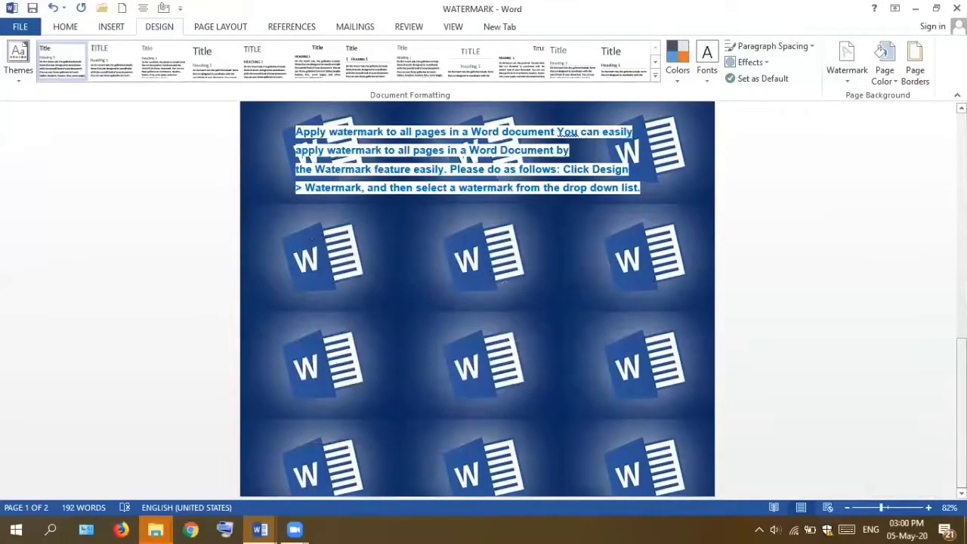
{"action": "scroll", "coordinate": [478, 300], "scroll_direction": "up", "scroll_amount": 1}
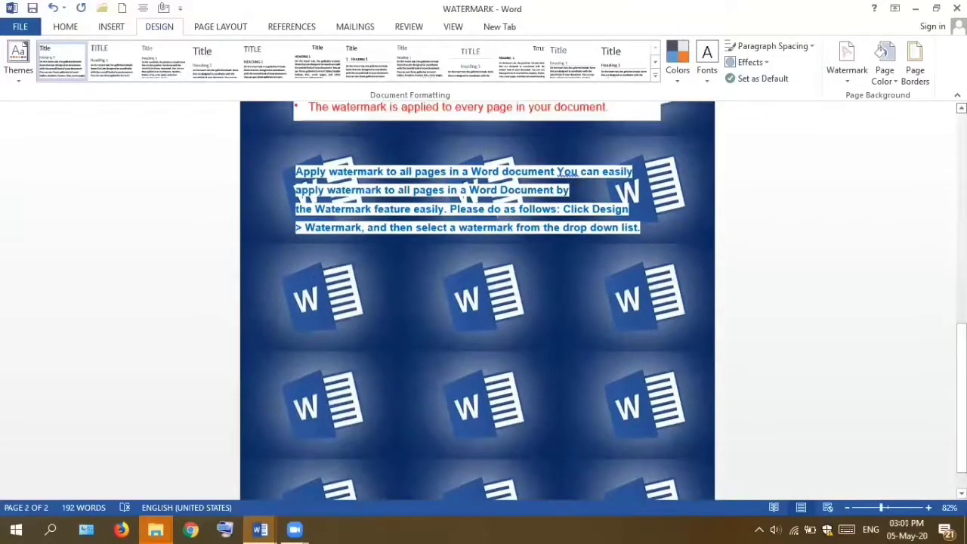
{"action": "scroll", "coordinate": [478, 300], "scroll_direction": "up", "scroll_amount": 2}
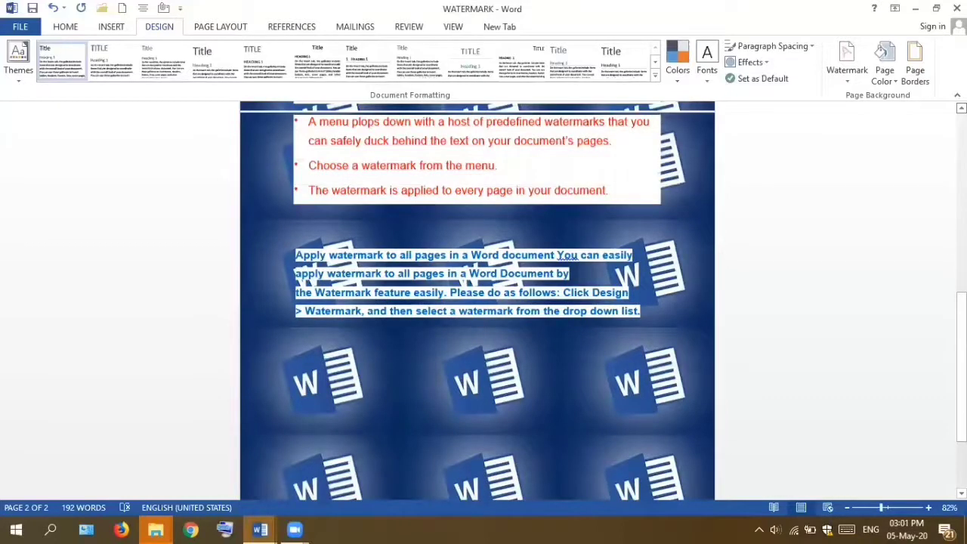
{"action": "scroll", "coordinate": [478, 299], "scroll_direction": "up", "scroll_amount": 1}
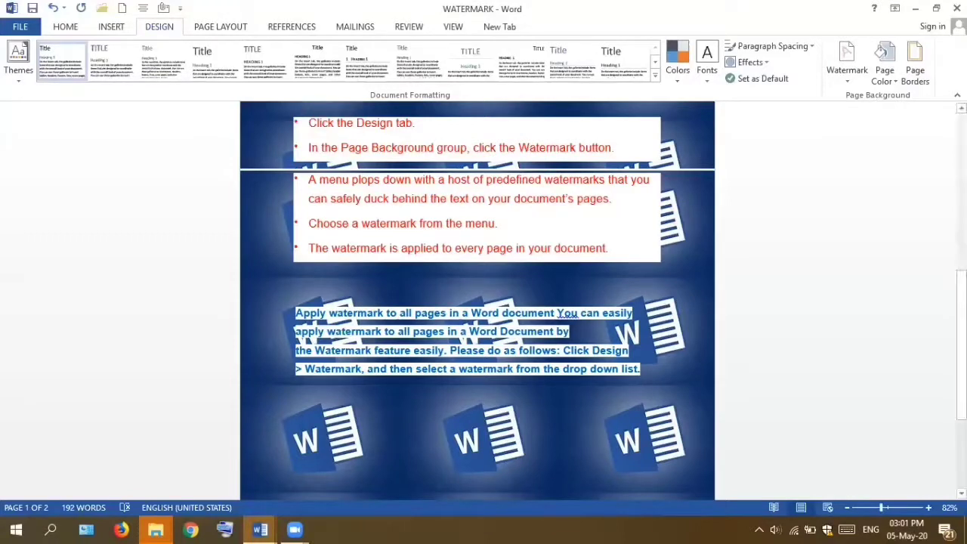
{"action": "scroll", "coordinate": [477, 302], "scroll_direction": "up", "scroll_amount": 10}
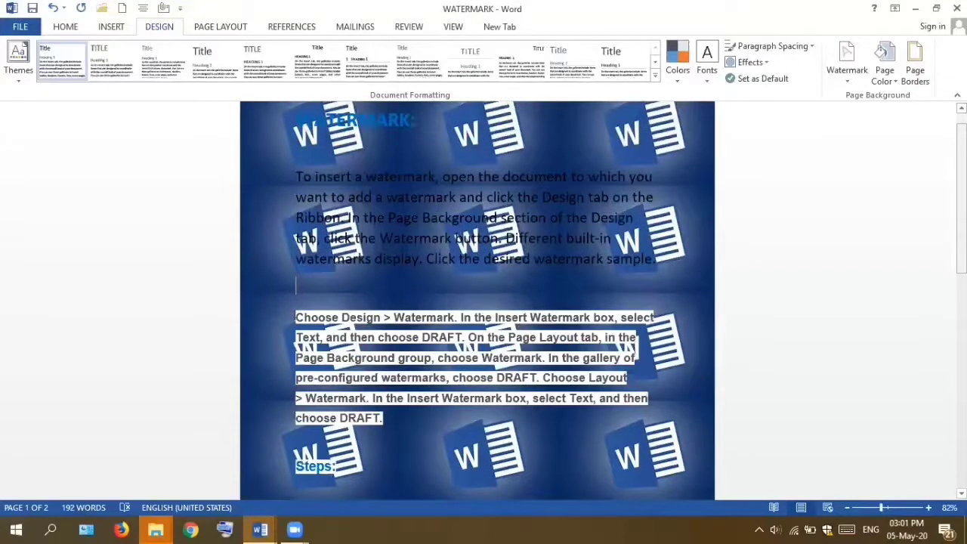
Remove the page background by setting the page color to No Color
{"action": "left_click", "coordinate": [900, 88]}
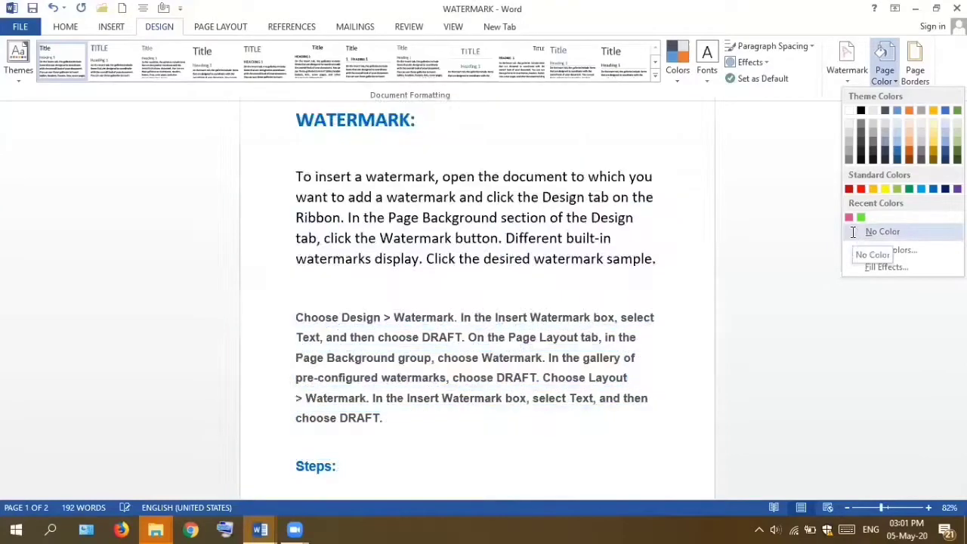
{"action": "left_click", "coordinate": [714, 36]}
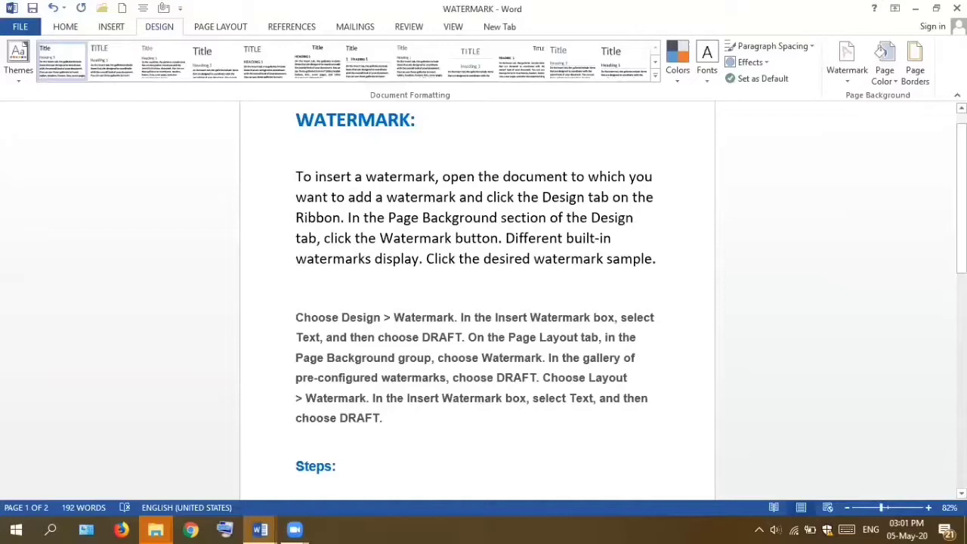
{"action": "scroll", "coordinate": [477, 301], "scroll_direction": "up", "scroll_amount": 1}
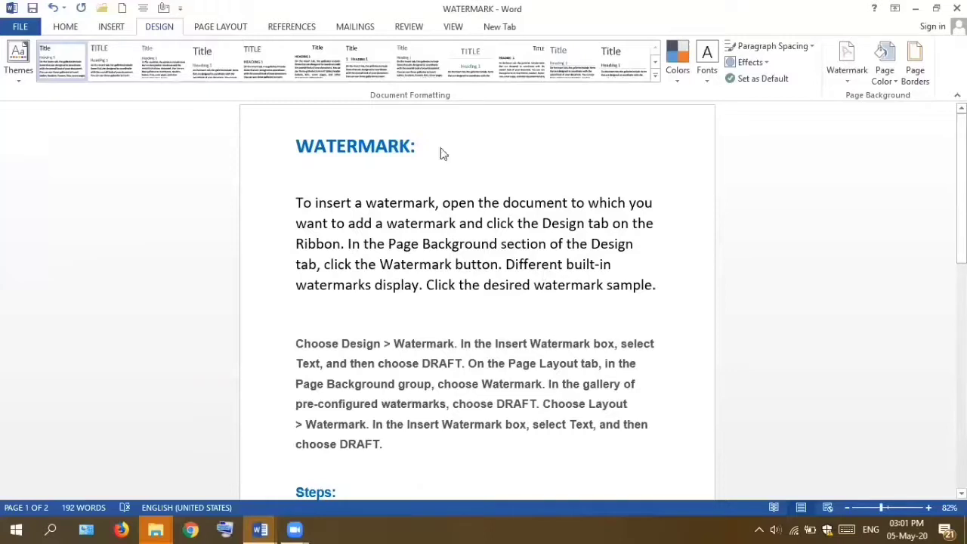
Try the Shadow, 3-D and None settings for the paragraph border, and settle on Box
{"action": "left_click", "coordinate": [920, 78]}
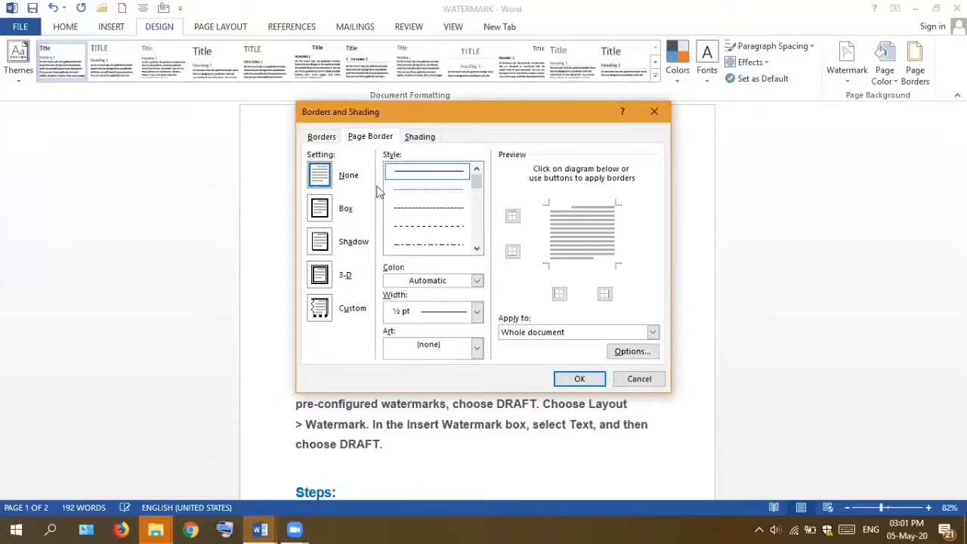
{"action": "left_click", "coordinate": [319, 139]}
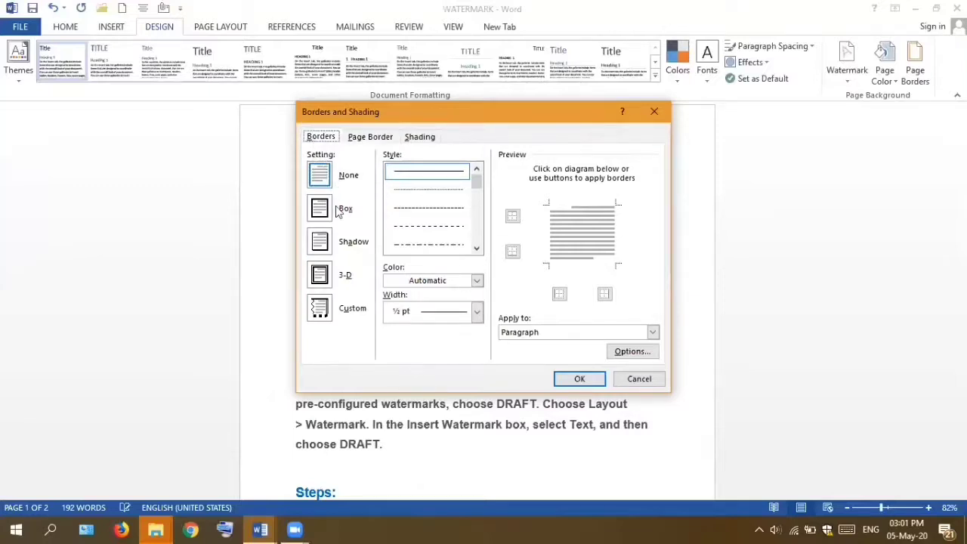
{"action": "left_click", "coordinate": [319, 242]}
{"action": "left_click", "coordinate": [320, 275]}
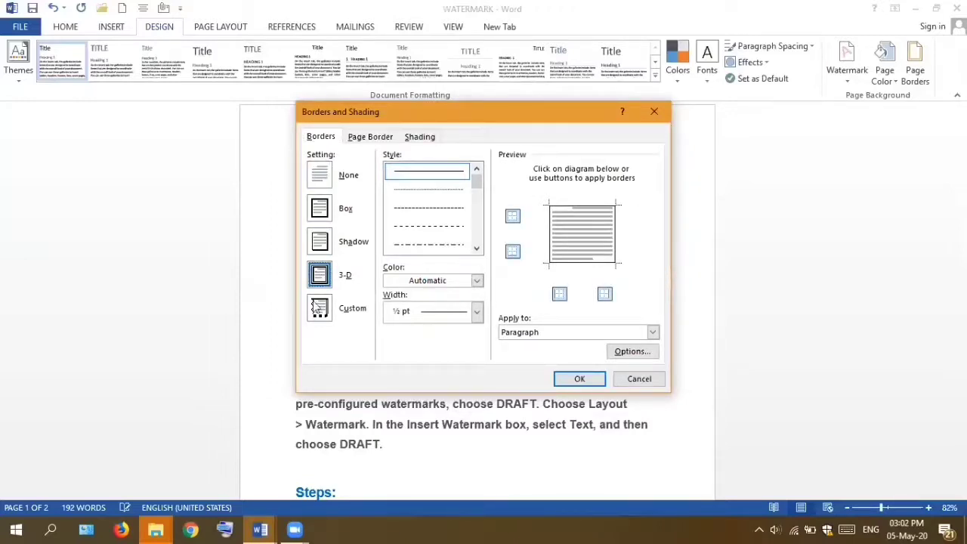
{"action": "left_click", "coordinate": [324, 184]}
{"action": "left_click", "coordinate": [324, 206]}
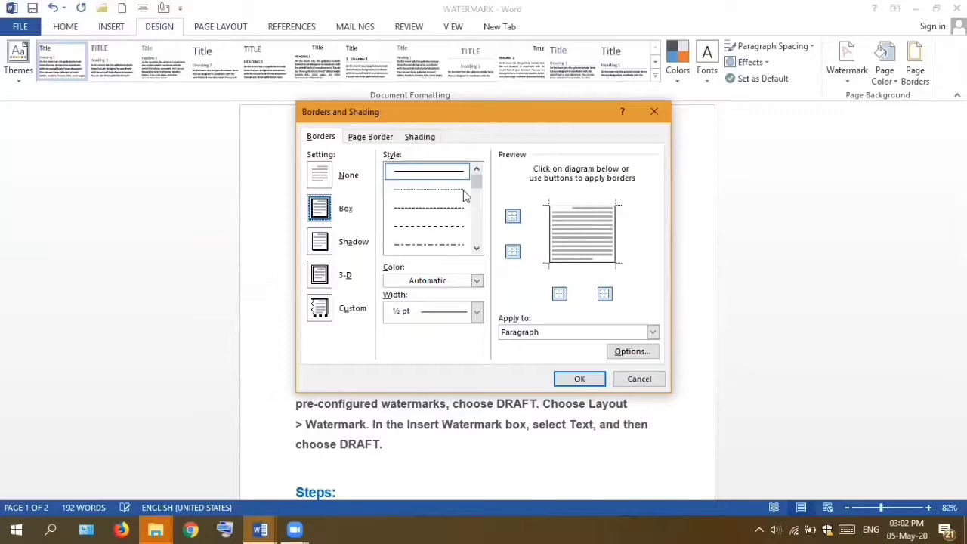
Look through the border line styles and choose the thick shaded line below the slanted-dash style
{"action": "left_click", "coordinate": [476, 249]}
{"action": "left_click", "coordinate": [477, 248]}
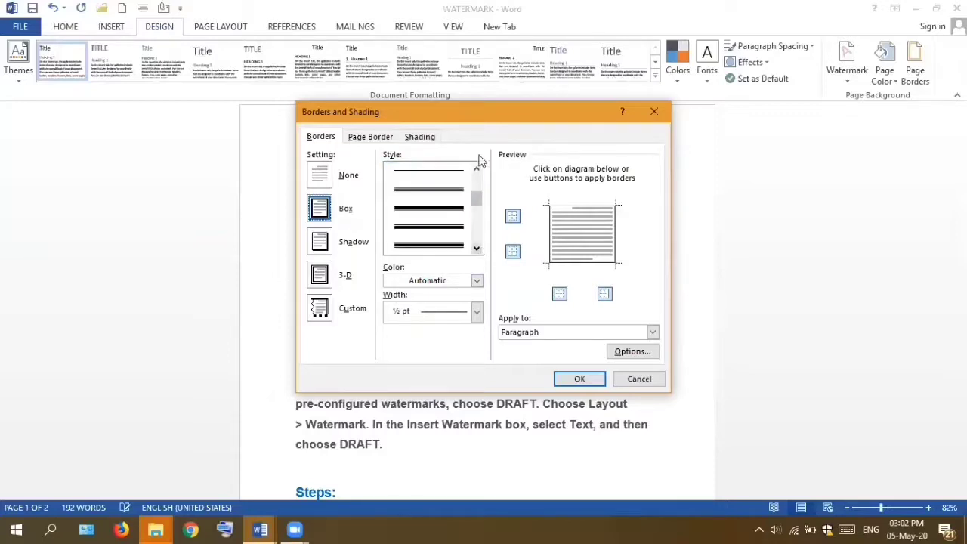
{"action": "left_click", "coordinate": [476, 248]}
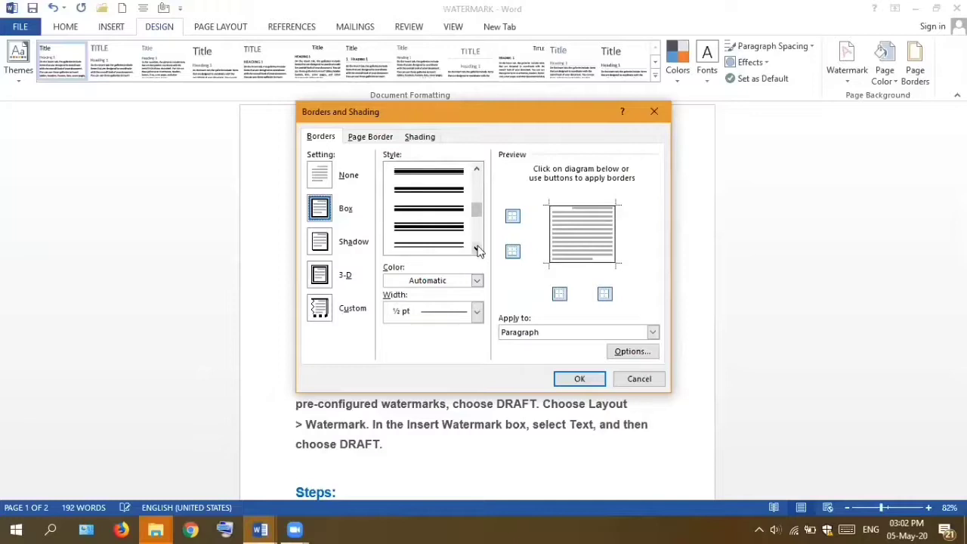
{"action": "left_click", "coordinate": [477, 248]}
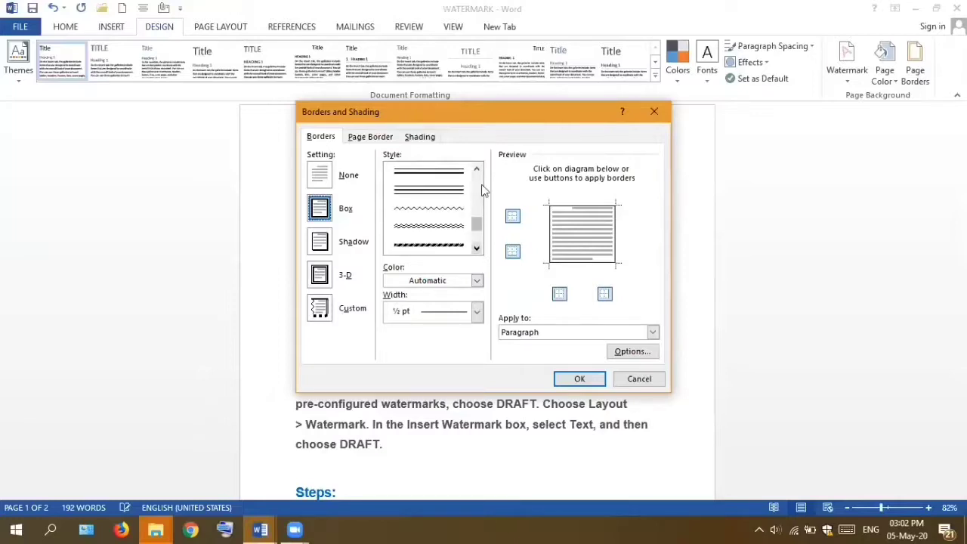
{"action": "scroll", "coordinate": [446, 230], "scroll_direction": "down", "scroll_amount": 1}
{"action": "left_click", "coordinate": [444, 233]}
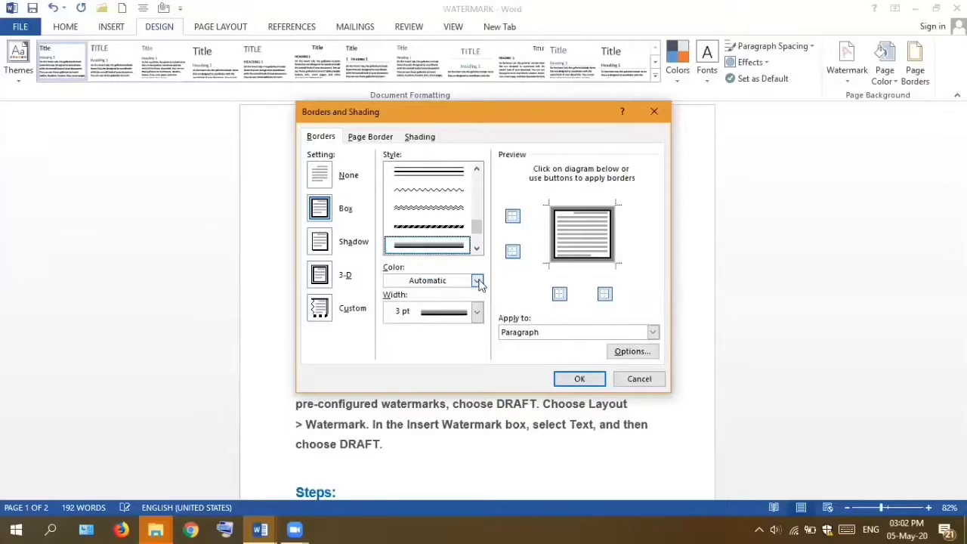
Set the paragraph border's color to standard dark red and its width to 2 ¼ pt, and discard the border settings
{"action": "left_click", "coordinate": [477, 281]}
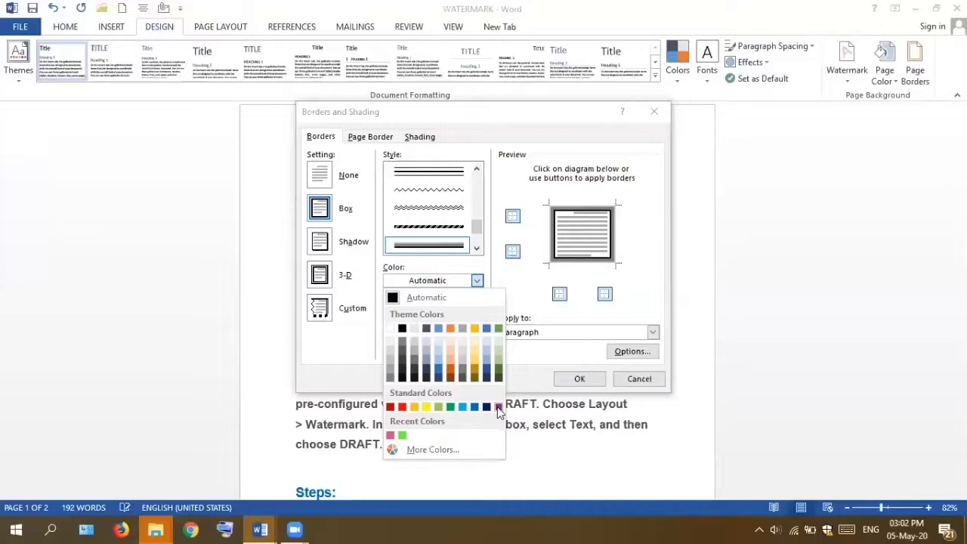
{"action": "left_click", "coordinate": [390, 407]}
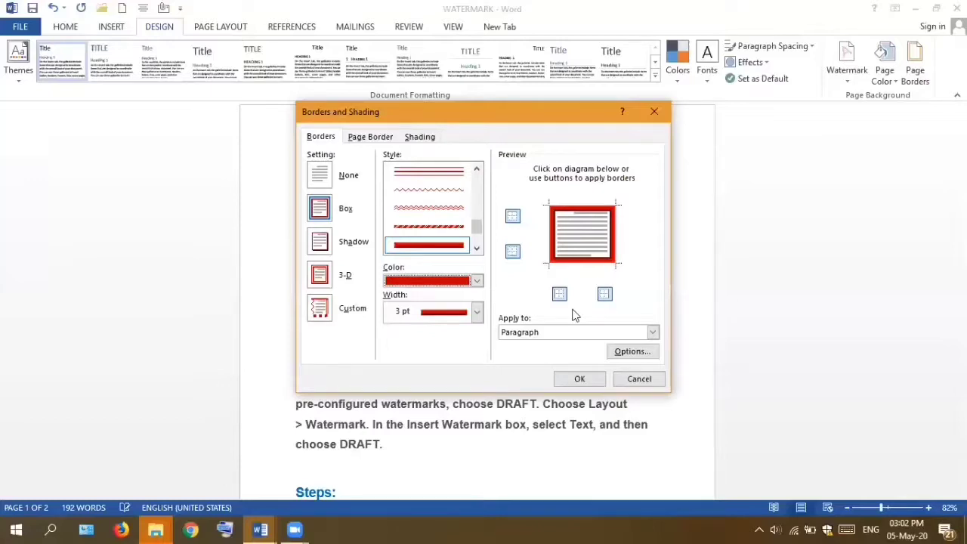
{"action": "left_click", "coordinate": [477, 313]}
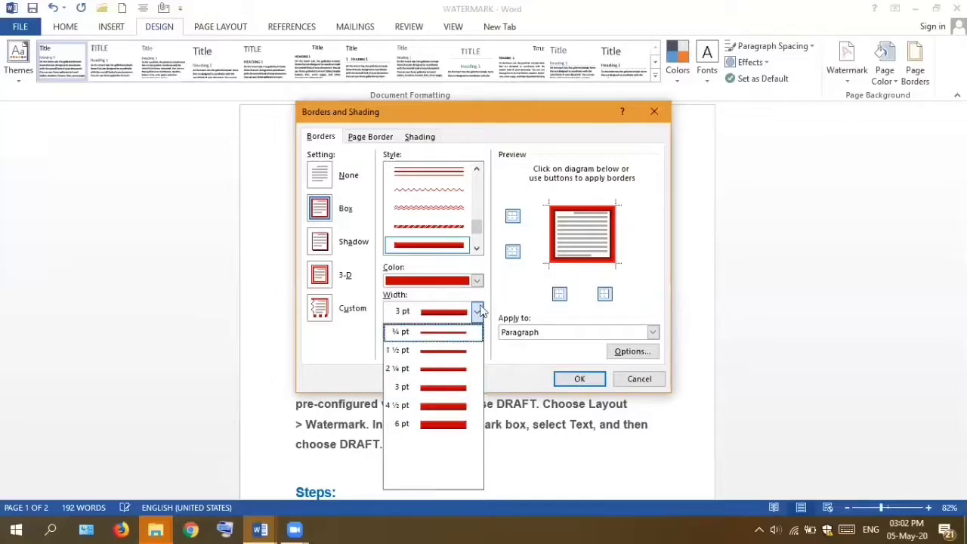
{"action": "left_click", "coordinate": [478, 311]}
{"action": "key", "text": "alt+Down"}
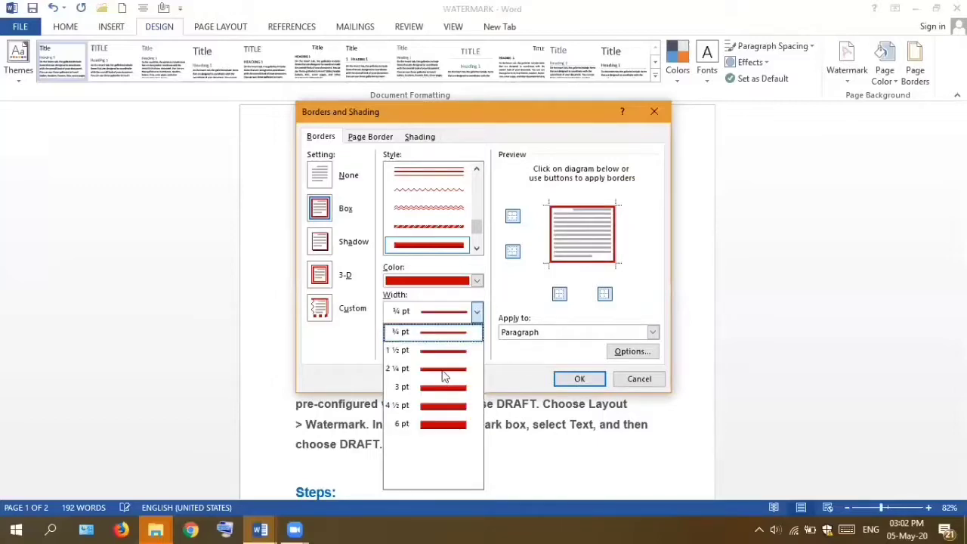
{"action": "left_click", "coordinate": [477, 316]}
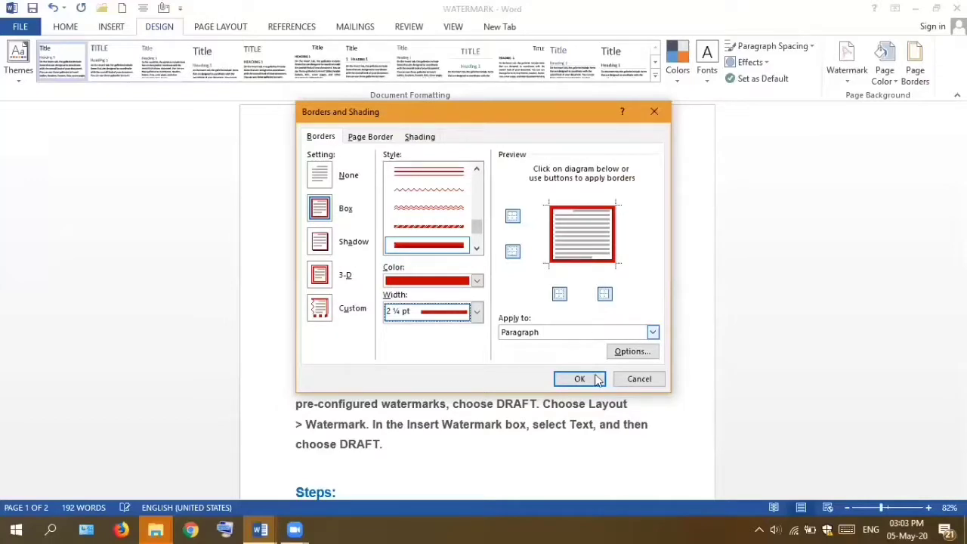
{"action": "left_click", "coordinate": [638, 379]}
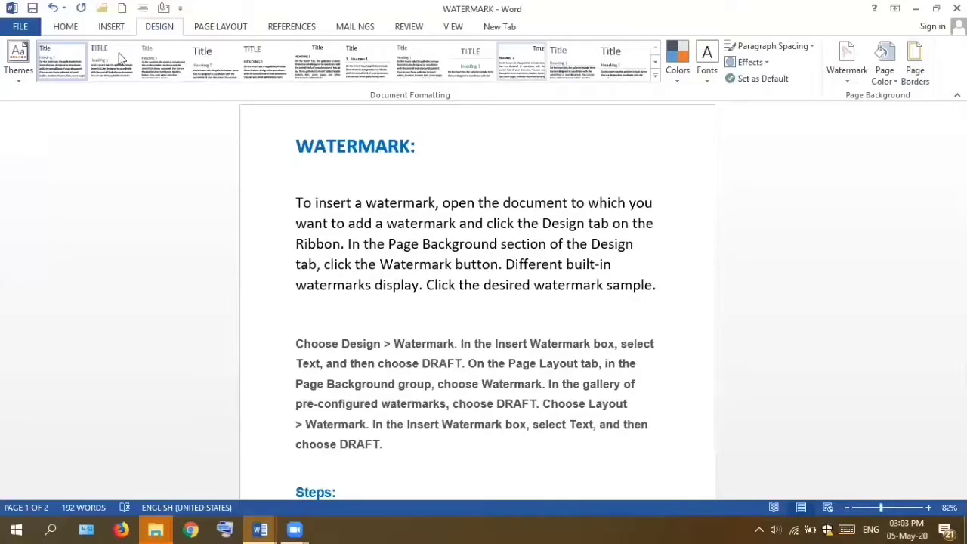
Give the first body paragraph a Box border with the double-line style listed below the thick triple line
{"action": "left_click", "coordinate": [158, 30]}
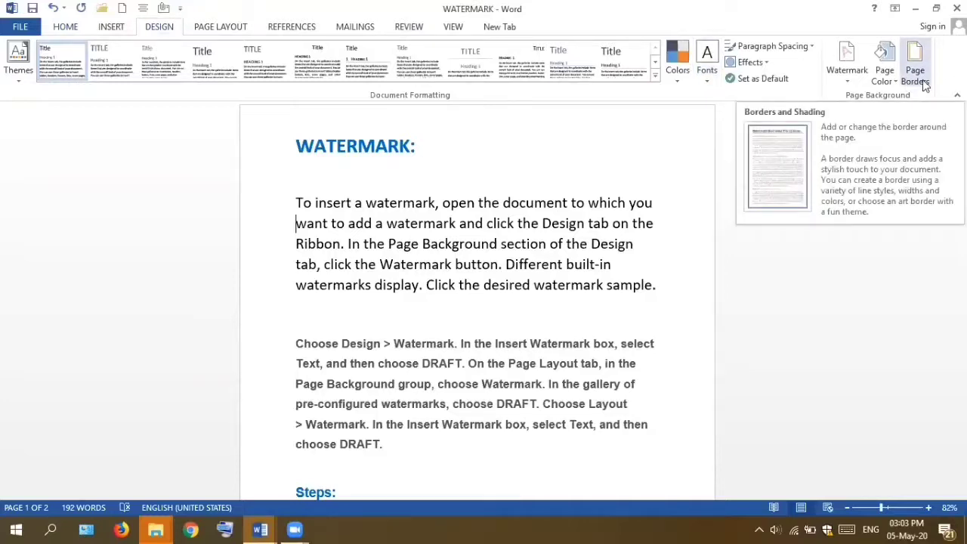
{"action": "left_click", "coordinate": [923, 85]}
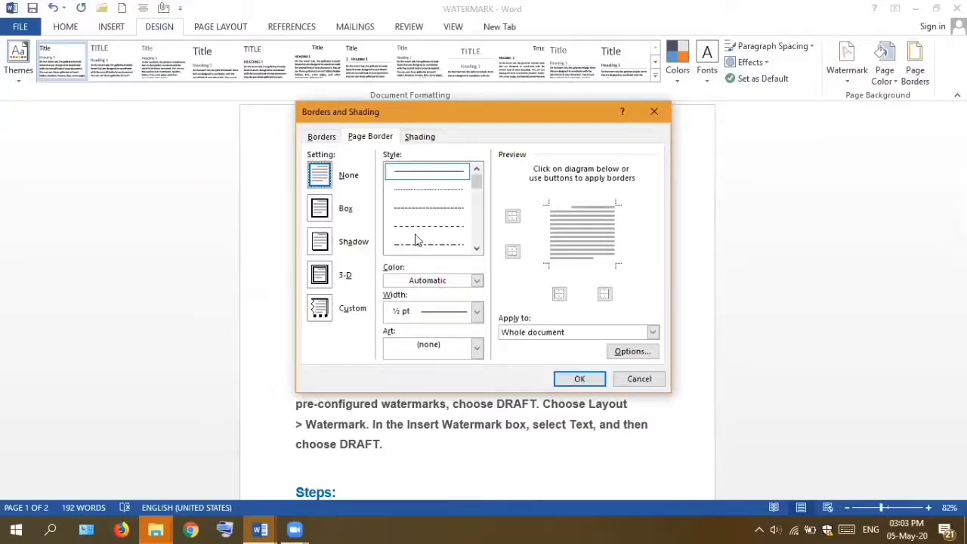
{"action": "left_click", "coordinate": [321, 138]}
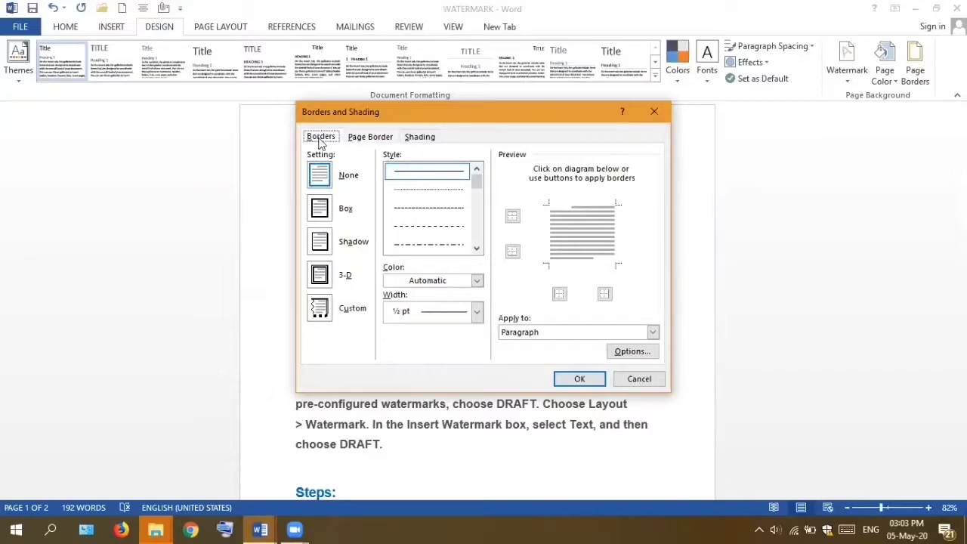
{"action": "left_click", "coordinate": [318, 177]}
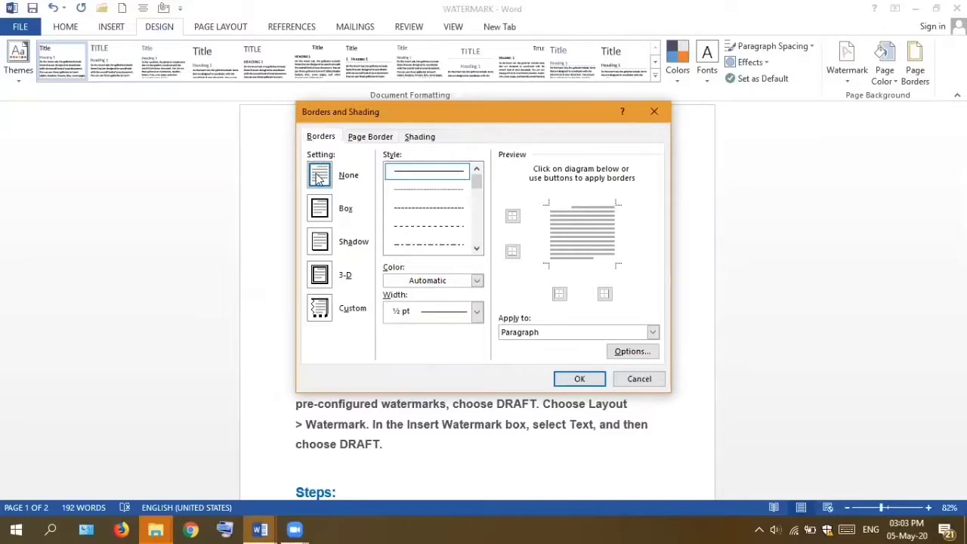
{"action": "left_click", "coordinate": [318, 210]}
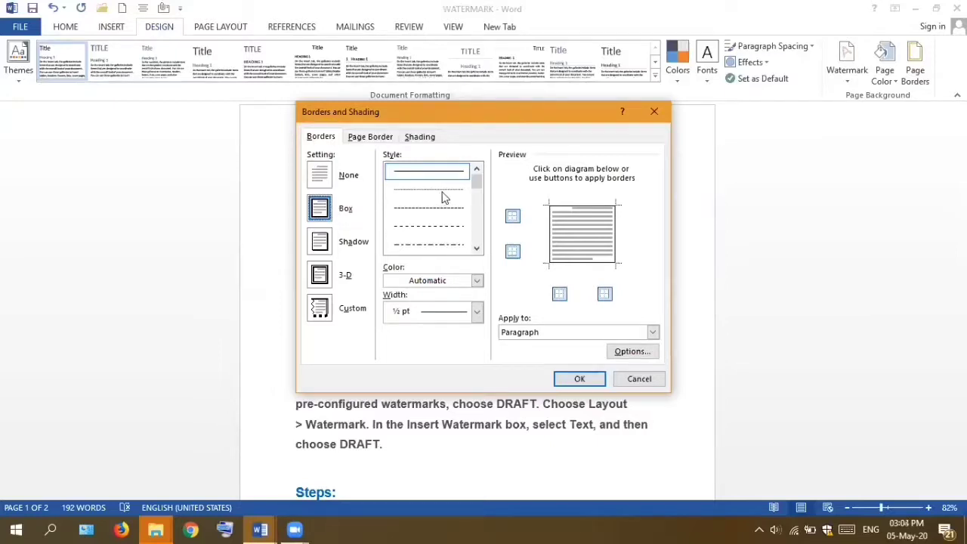
{"action": "left_click", "coordinate": [476, 248]}
{"action": "scroll", "coordinate": [453, 222], "scroll_direction": "down", "scroll_amount": 3}
{"action": "scroll", "coordinate": [445, 232], "scroll_direction": "down", "scroll_amount": 1}
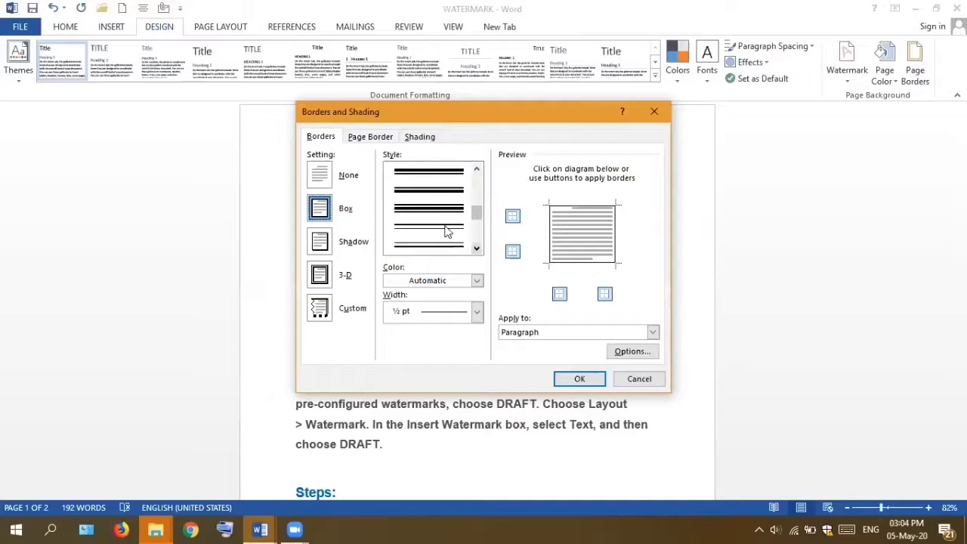
{"action": "left_click", "coordinate": [446, 234]}
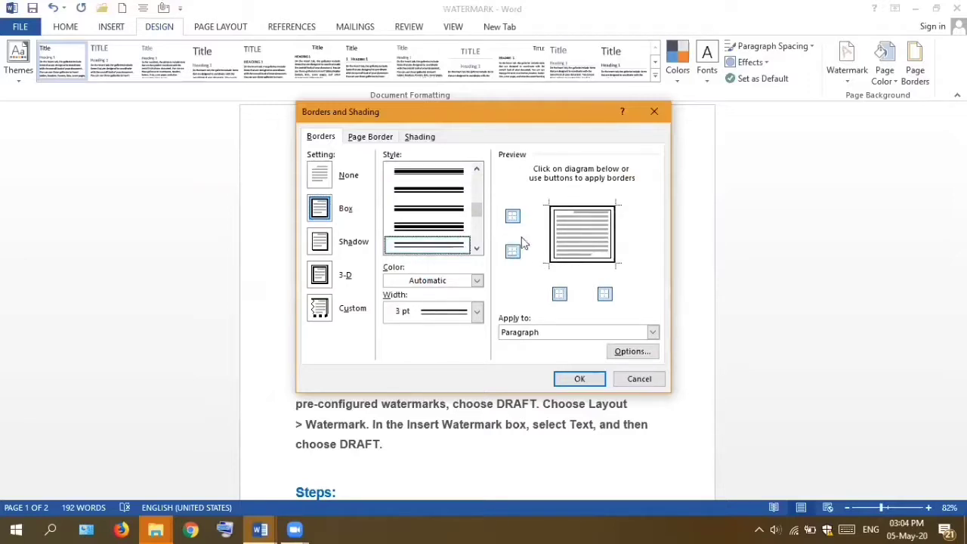
Set the paragraph border's color to standard red and its width to 1 pt, and apply it to the paragraph
{"action": "left_click", "coordinate": [477, 281]}
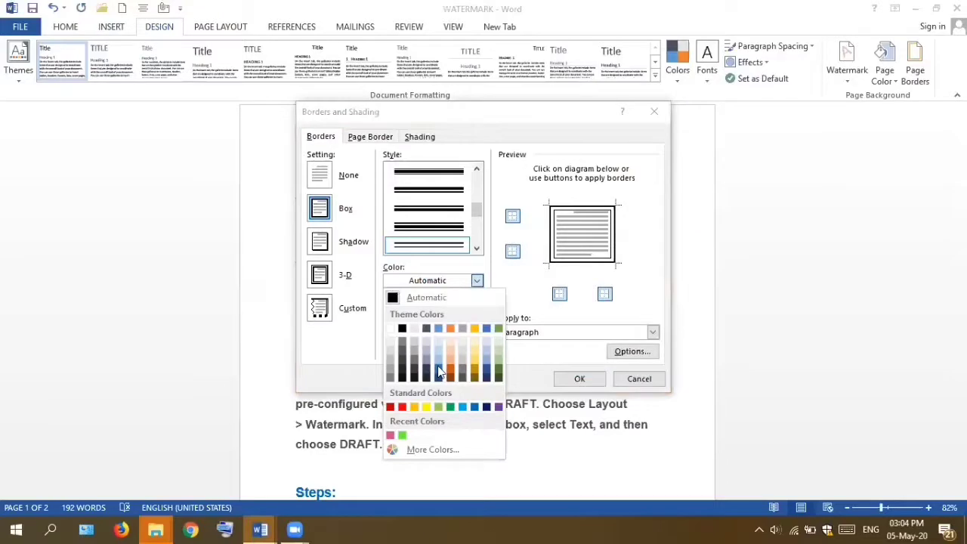
{"action": "left_click", "coordinate": [401, 408]}
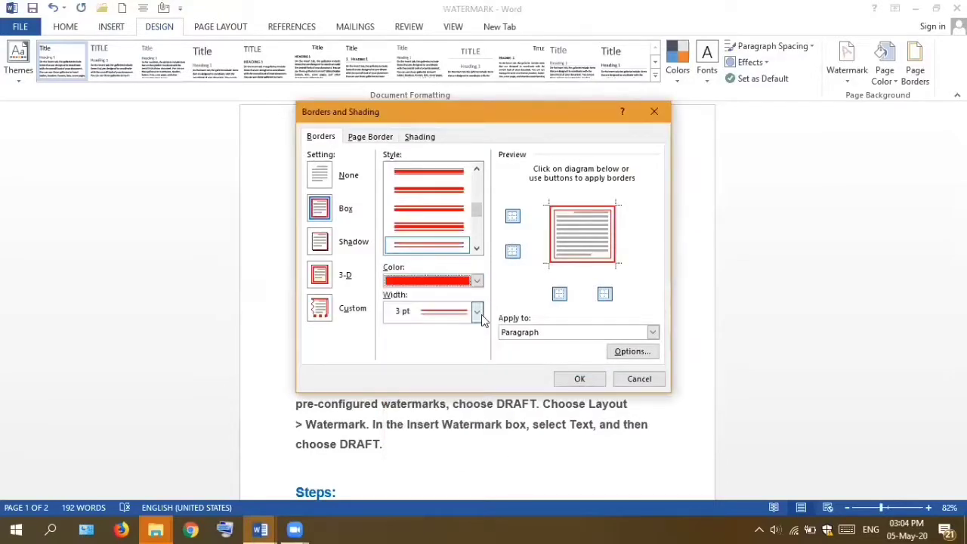
{"action": "left_click", "coordinate": [476, 311]}
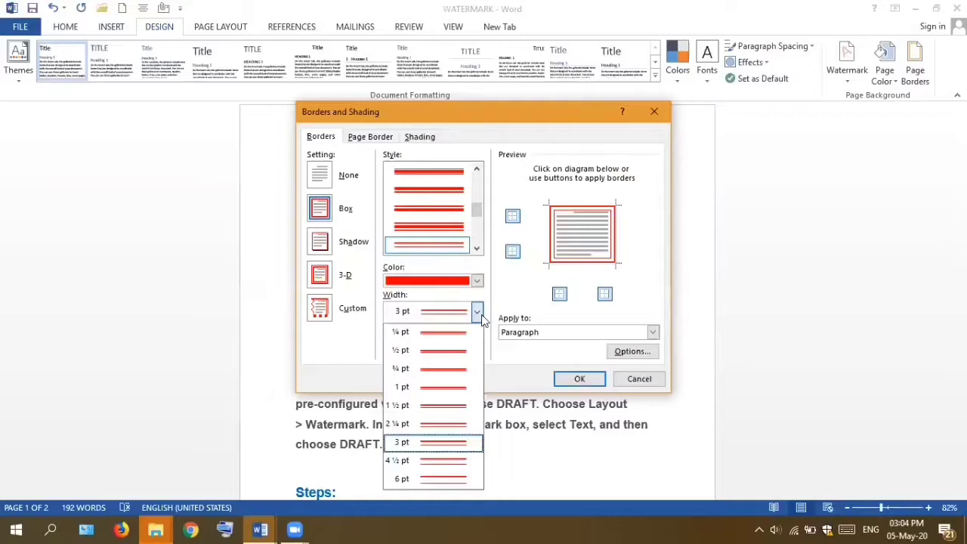
{"action": "left_click", "coordinate": [435, 389]}
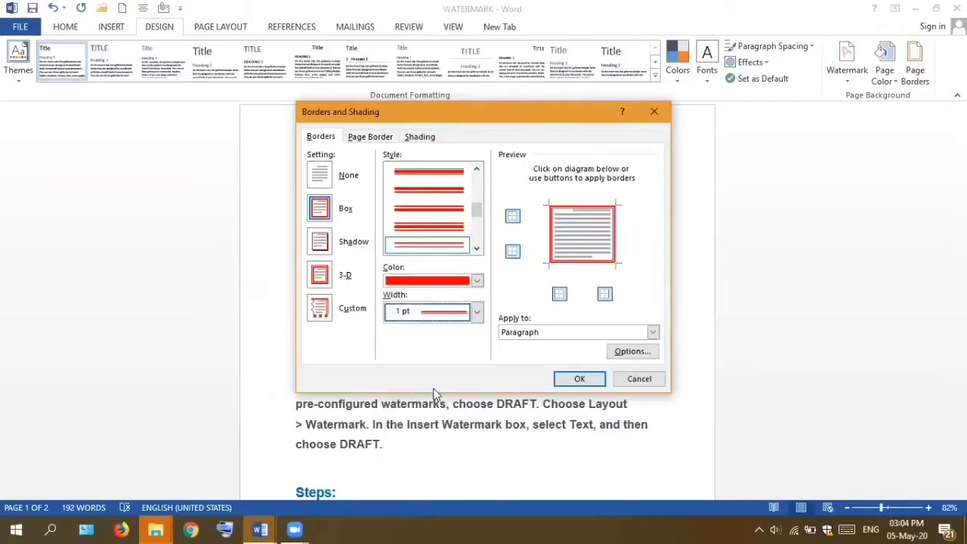
{"action": "left_click", "coordinate": [653, 333]}
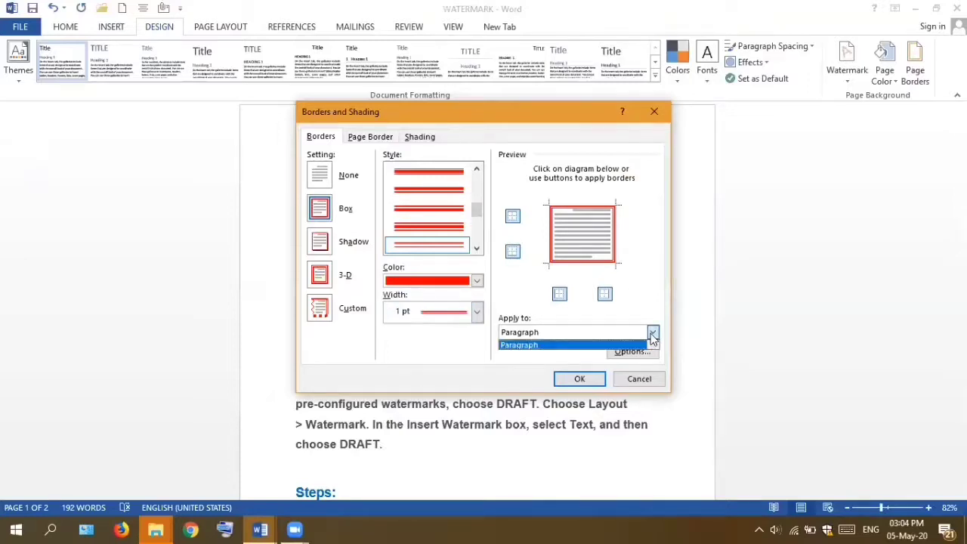
{"action": "left_click", "coordinate": [592, 308]}
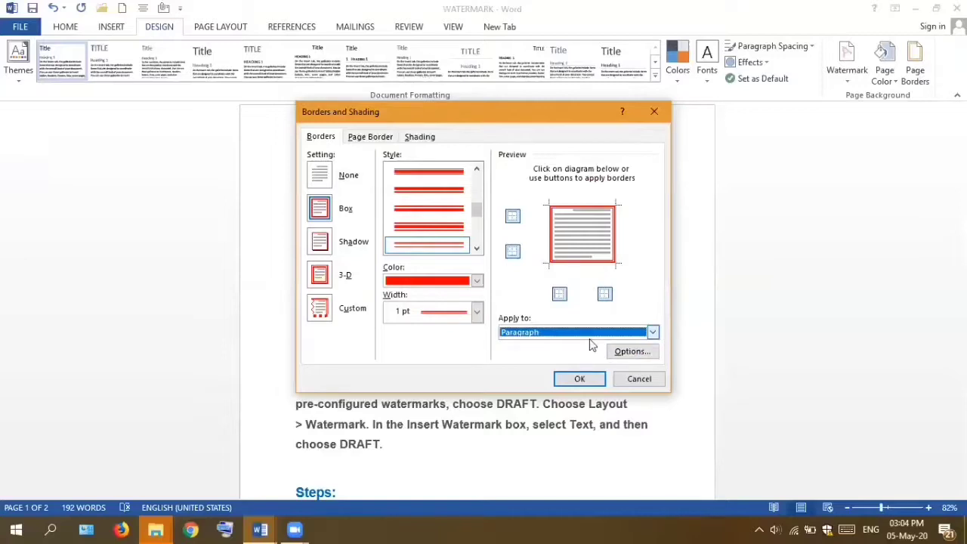
{"action": "left_click", "coordinate": [579, 379]}
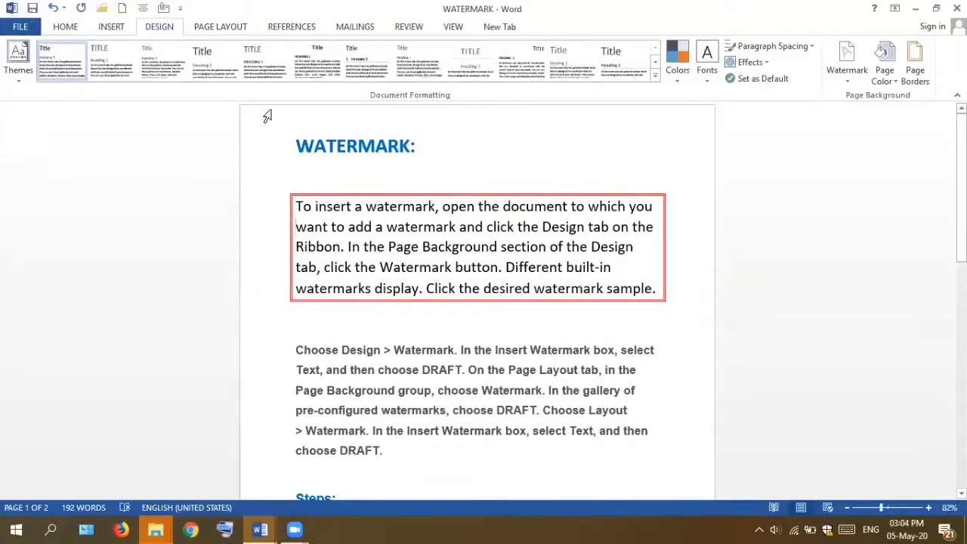
Move the WATERMARK heading below the red-bordered paragraph
{"action": "left_click", "coordinate": [256, 149]}
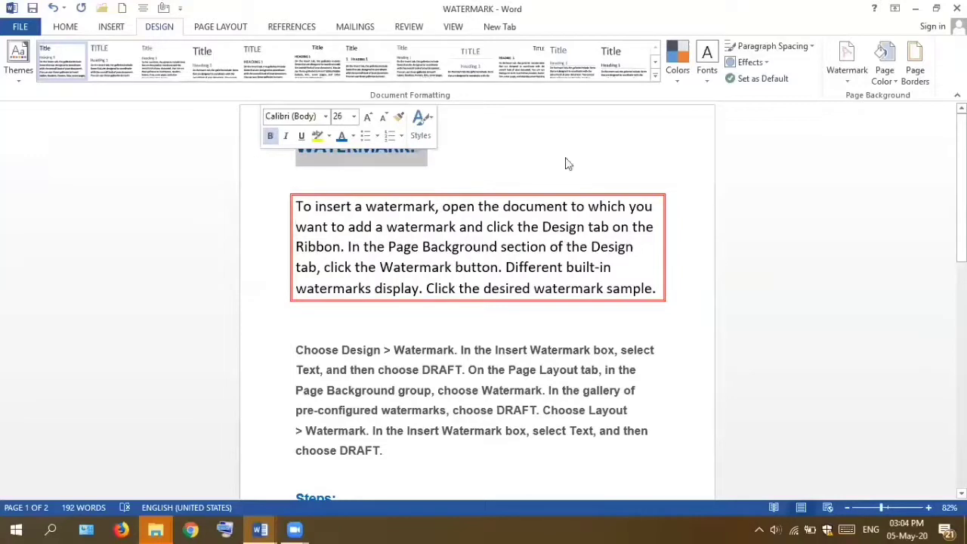
{"action": "left_click_drag", "start_coordinate": [358, 140], "coordinate": [296, 324]}
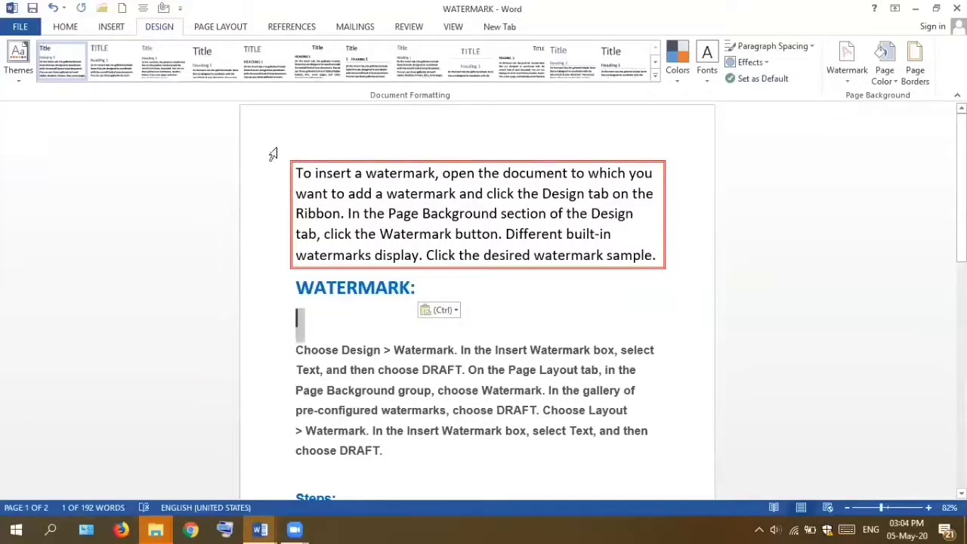
Start a page border for the whole document and choose the dash-dot line style
{"action": "left_click", "coordinate": [895, 81]}
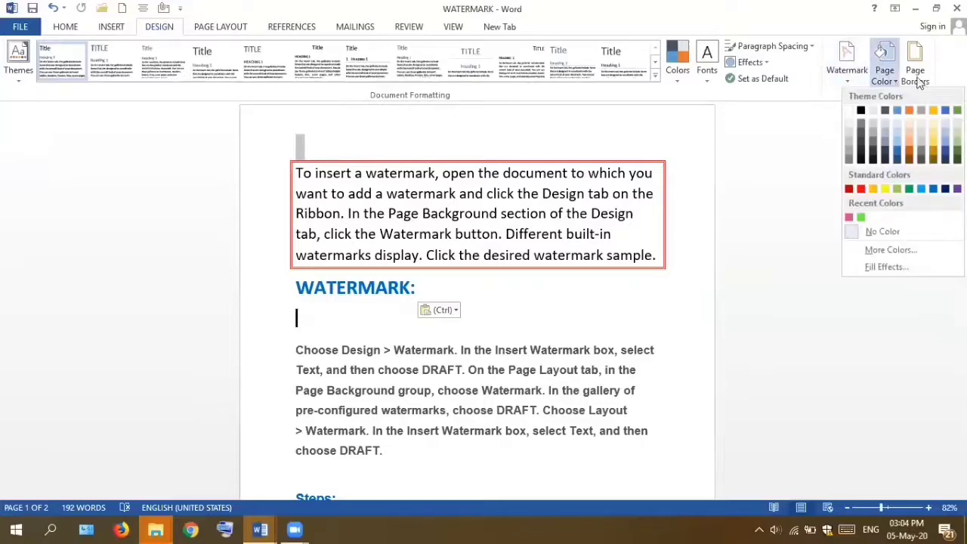
{"action": "left_click", "coordinate": [917, 79]}
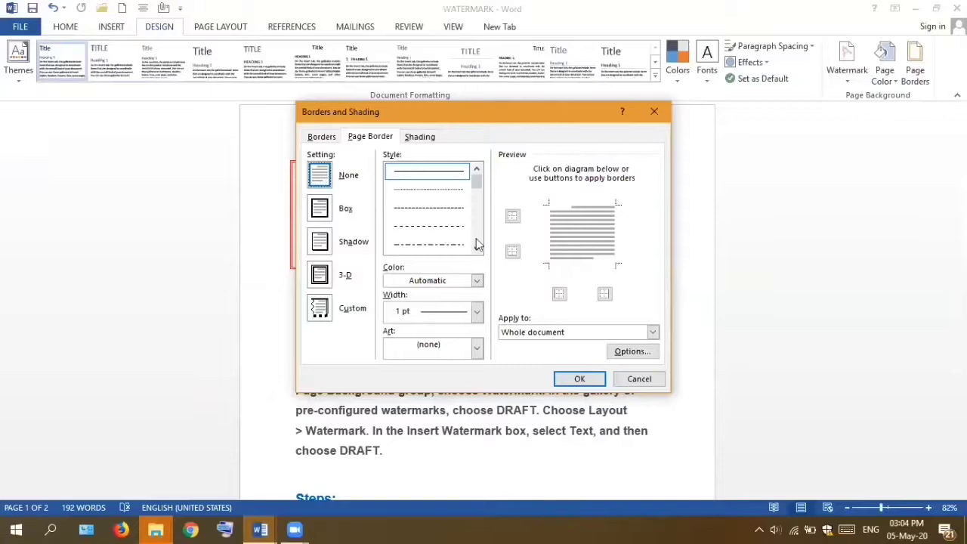
{"action": "scroll", "coordinate": [480, 246], "scroll_direction": "down", "scroll_amount": 6}
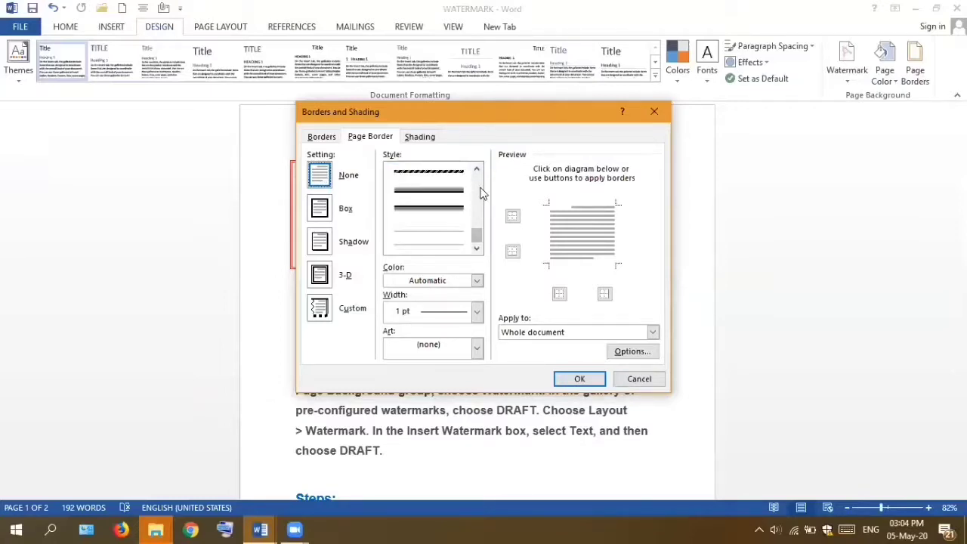
{"action": "scroll", "coordinate": [456, 199], "scroll_direction": "up", "scroll_amount": 5}
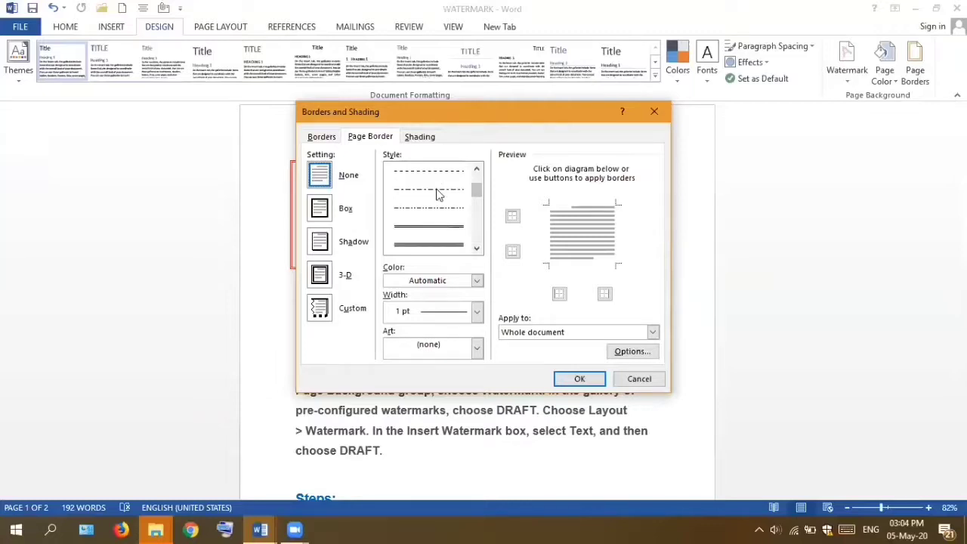
{"action": "left_click", "coordinate": [436, 195]}
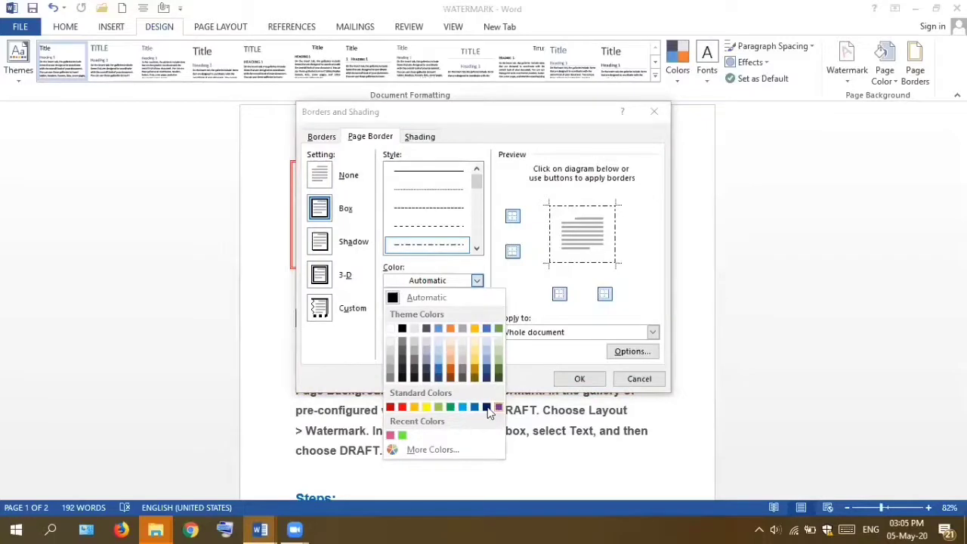
Set the page border's color to standard dark blue and its width to 2 ¼ pt, and apply it to the whole document
{"action": "left_click", "coordinate": [487, 408]}
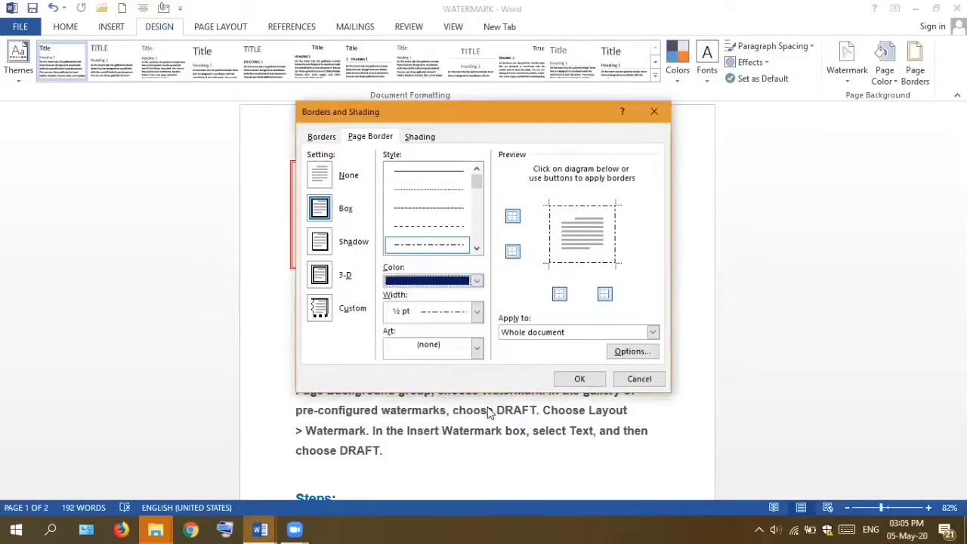
{"action": "left_click", "coordinate": [478, 312]}
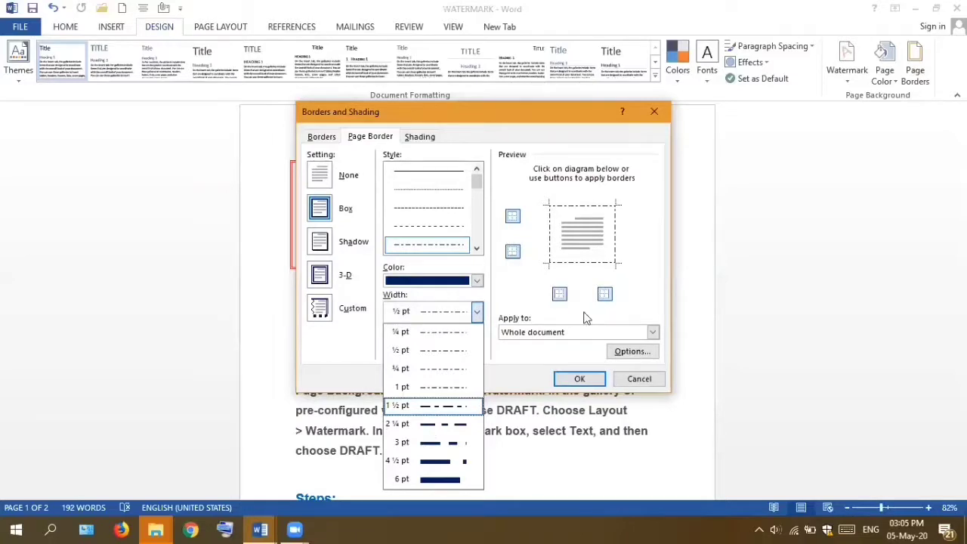
{"action": "left_click", "coordinate": [432, 424]}
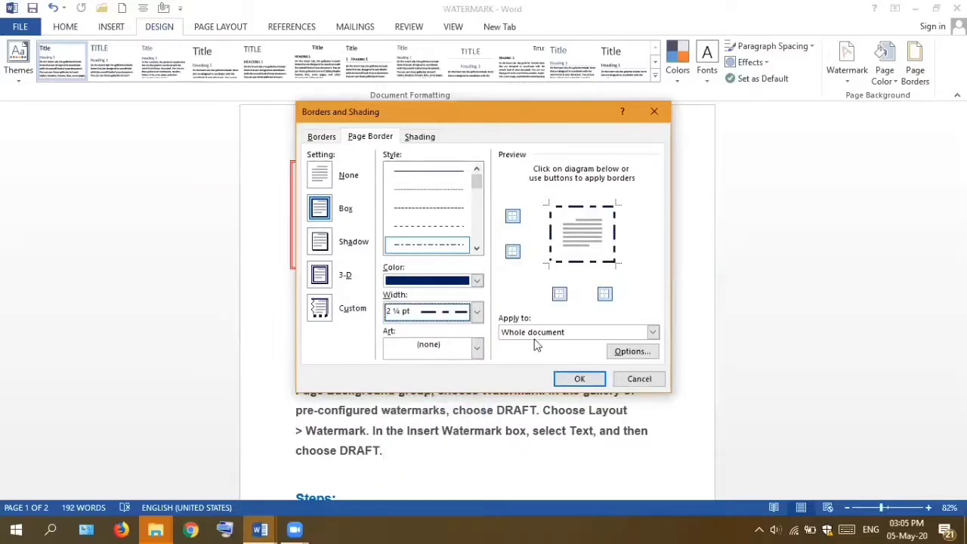
{"action": "left_click", "coordinate": [574, 380]}
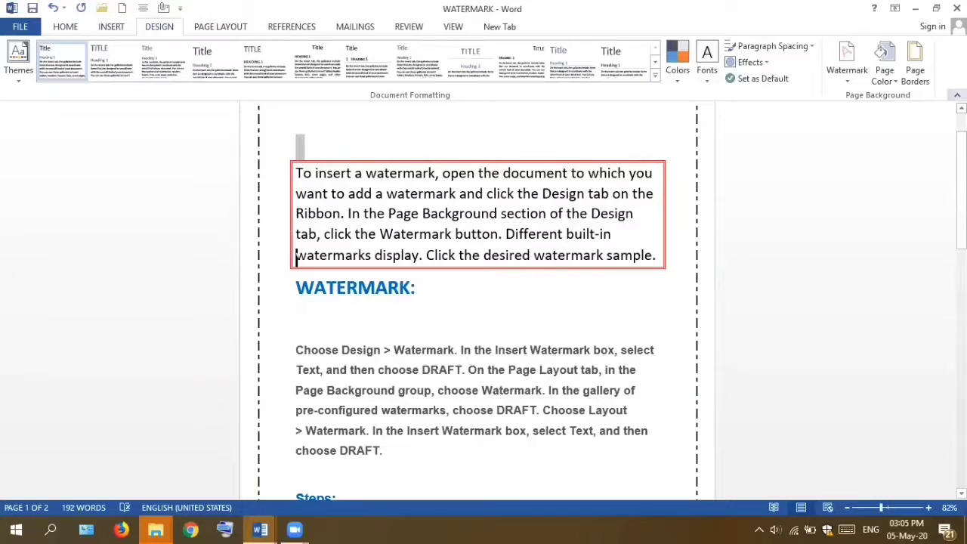
Review the dashed page border across the document's pages, and increase its width to 4 ½ pt
{"action": "scroll", "coordinate": [476, 302], "scroll_direction": "up", "scroll_amount": 1}
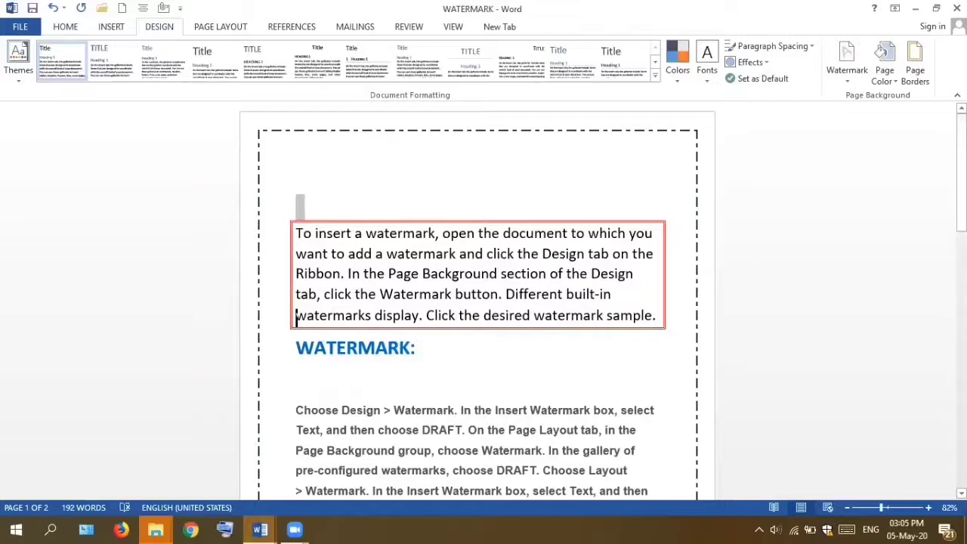
{"action": "scroll", "coordinate": [476, 302], "scroll_direction": "down", "scroll_amount": 2}
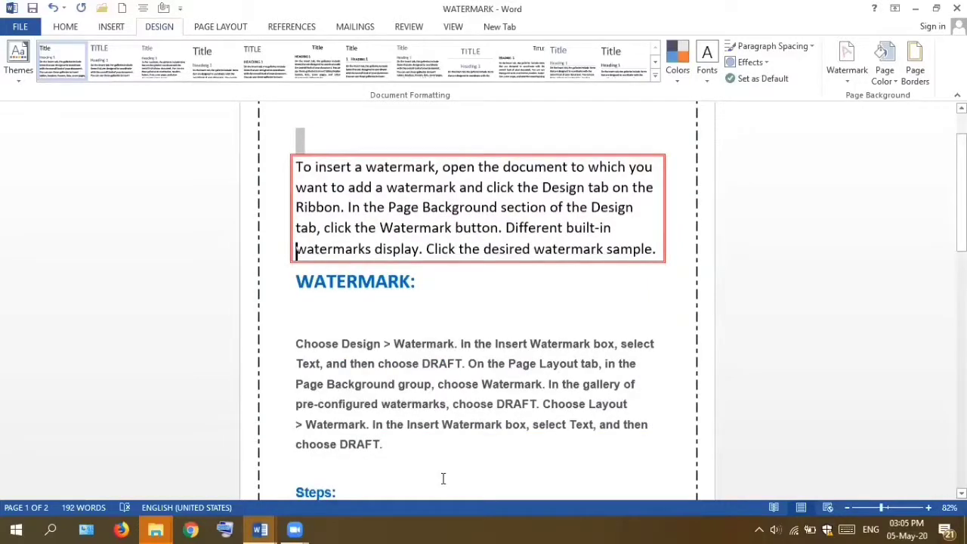
{"action": "scroll", "coordinate": [442, 479], "scroll_direction": "down", "scroll_amount": 2}
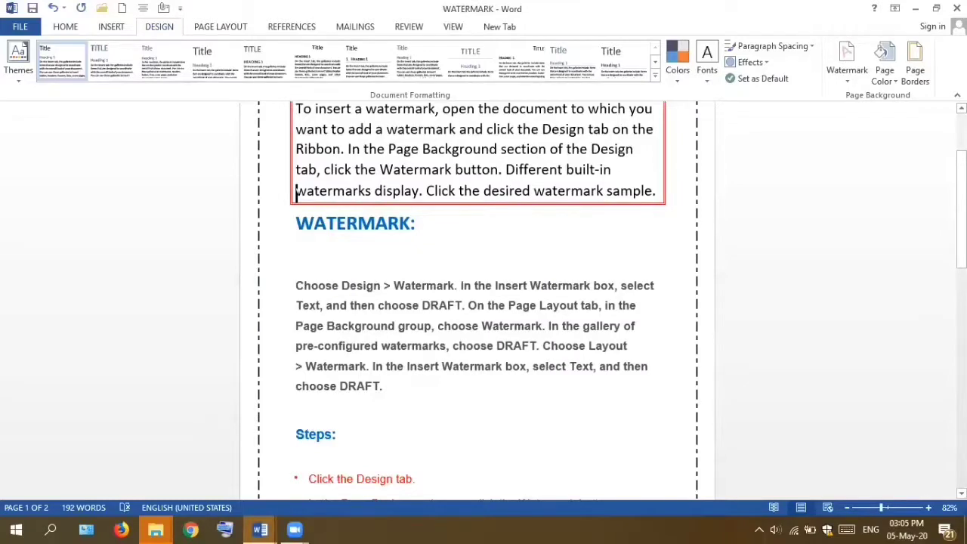
{"action": "scroll", "coordinate": [476, 303], "scroll_direction": "down", "scroll_amount": 10}
{"action": "left_click_drag", "start_coordinate": [961, 432], "coordinate": [916, 89]}
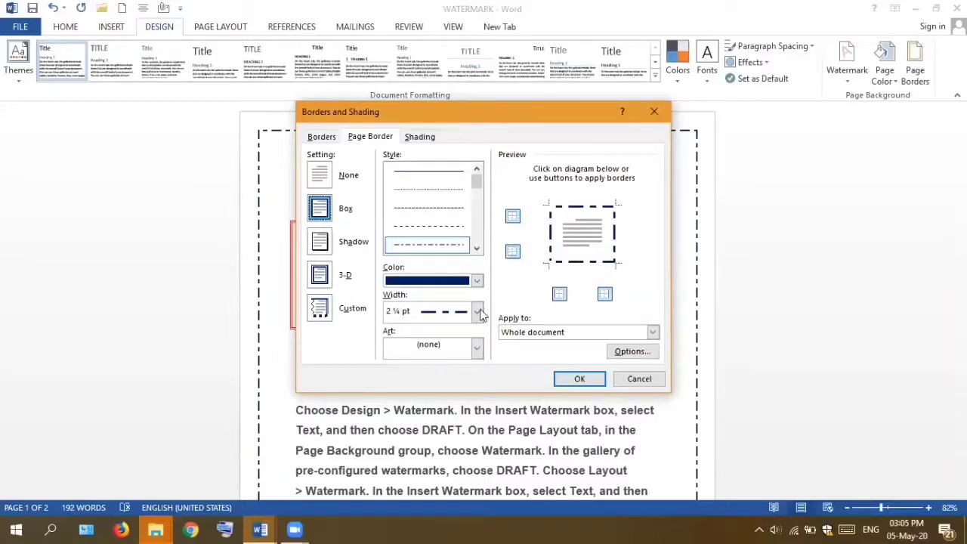
{"action": "left_click", "coordinate": [477, 311]}
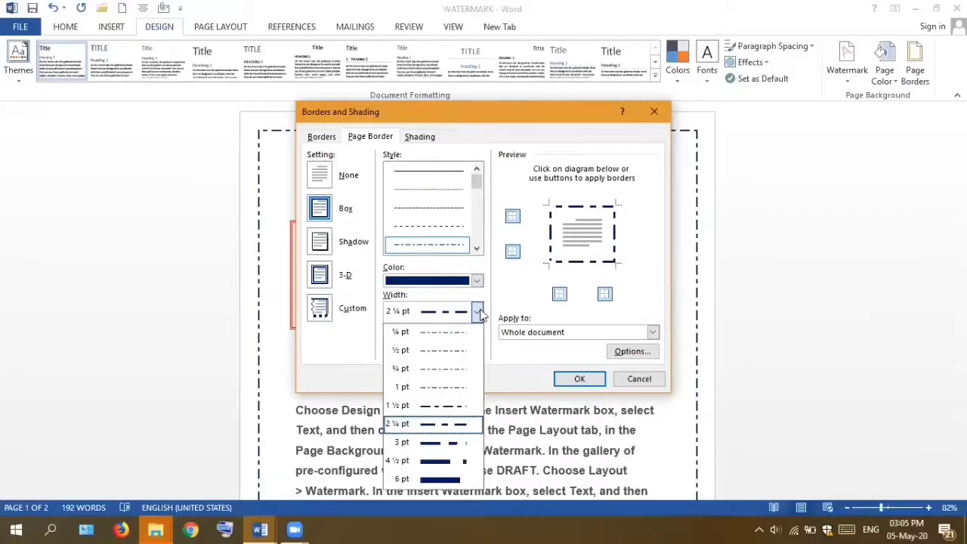
{"action": "left_click", "coordinate": [435, 463]}
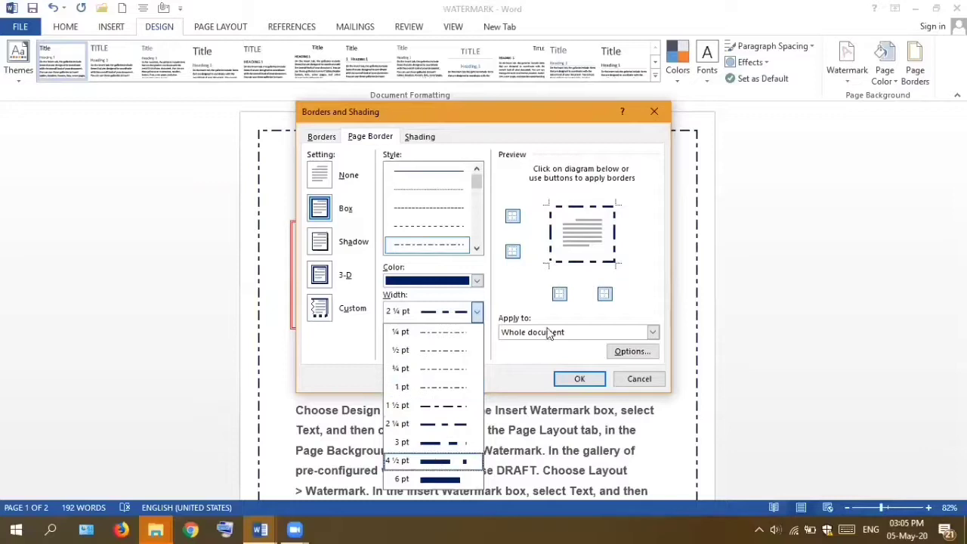
{"action": "left_click", "coordinate": [578, 379]}
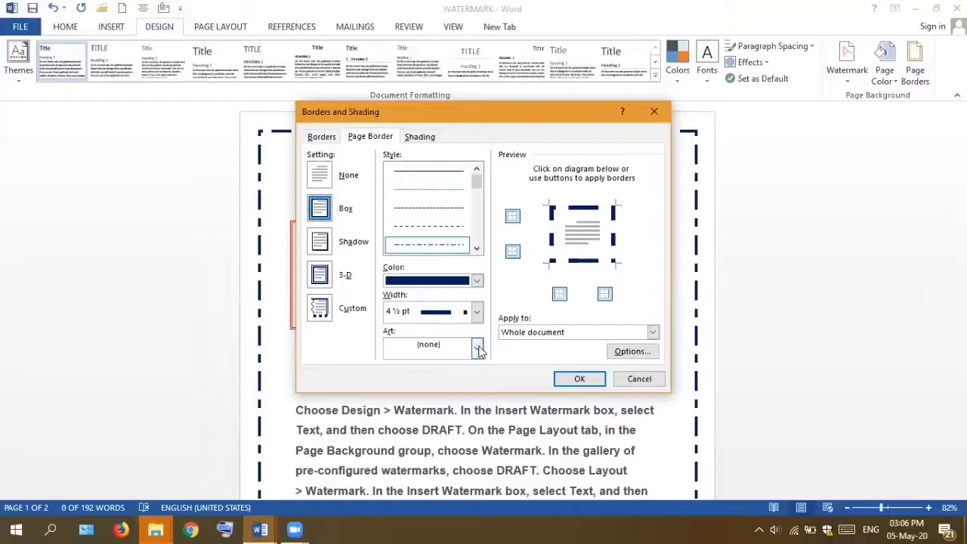
Replace the dashed page border with the red poinsettia flower art border and check it on the document's pages
{"action": "left_click", "coordinate": [477, 348]}
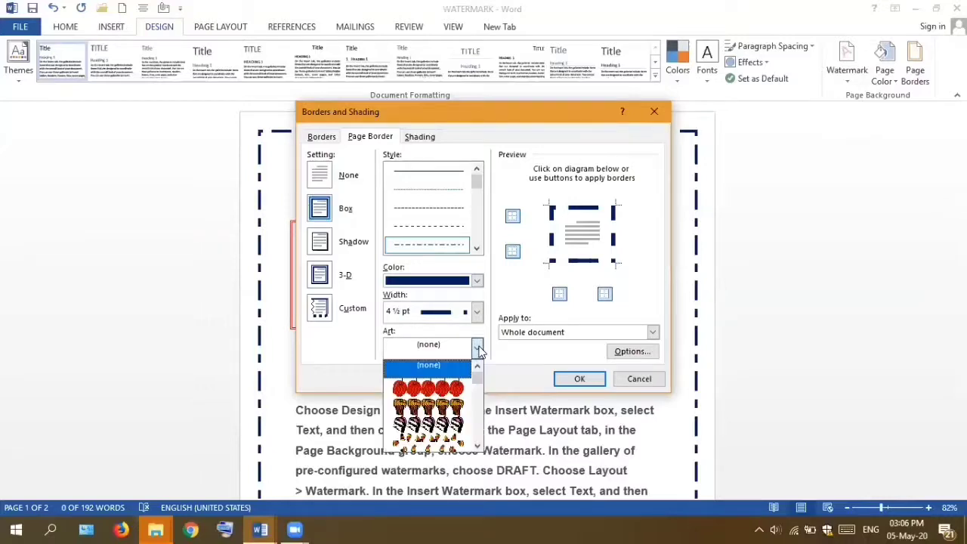
{"action": "left_click", "coordinate": [477, 444]}
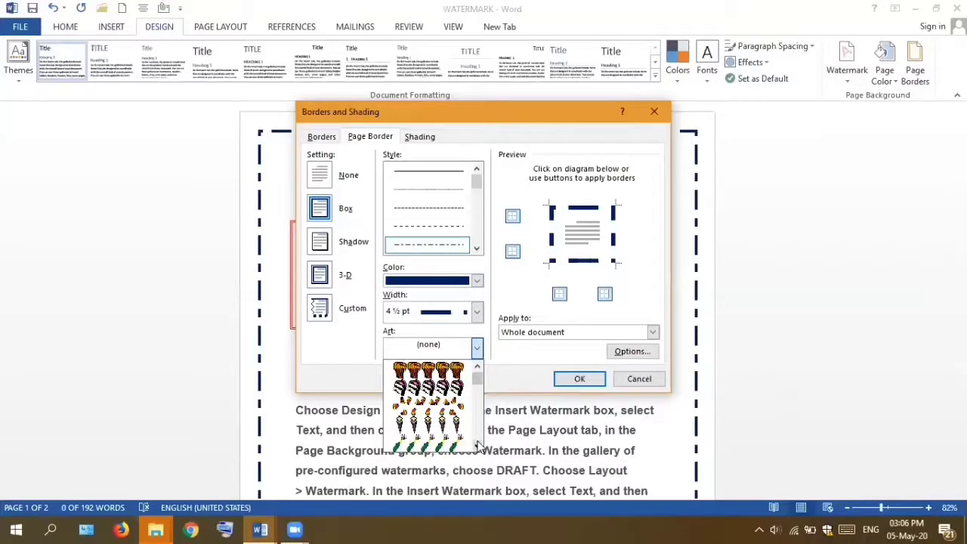
{"action": "left_click", "coordinate": [478, 444]}
{"action": "left_click", "coordinate": [477, 444]}
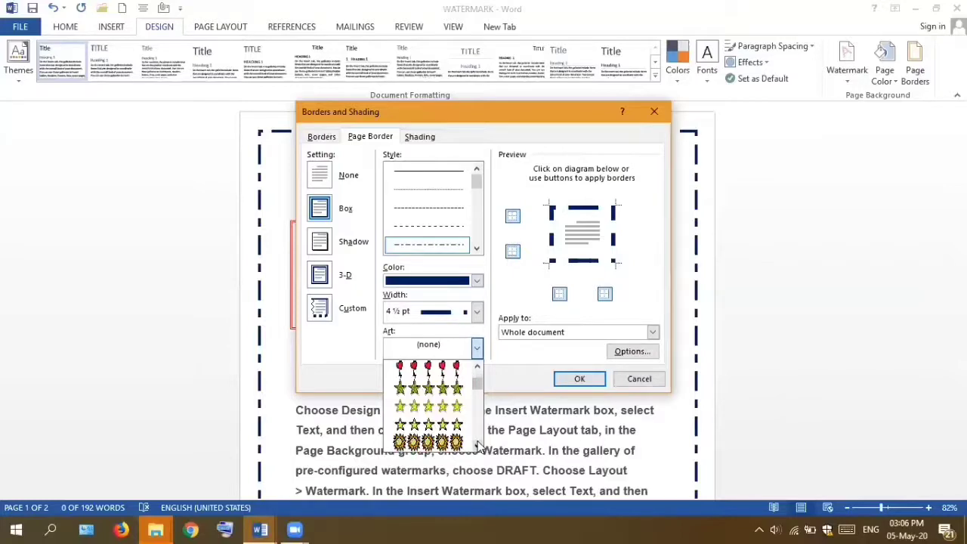
{"action": "left_click", "coordinate": [477, 444]}
{"action": "left_click", "coordinate": [477, 444]}
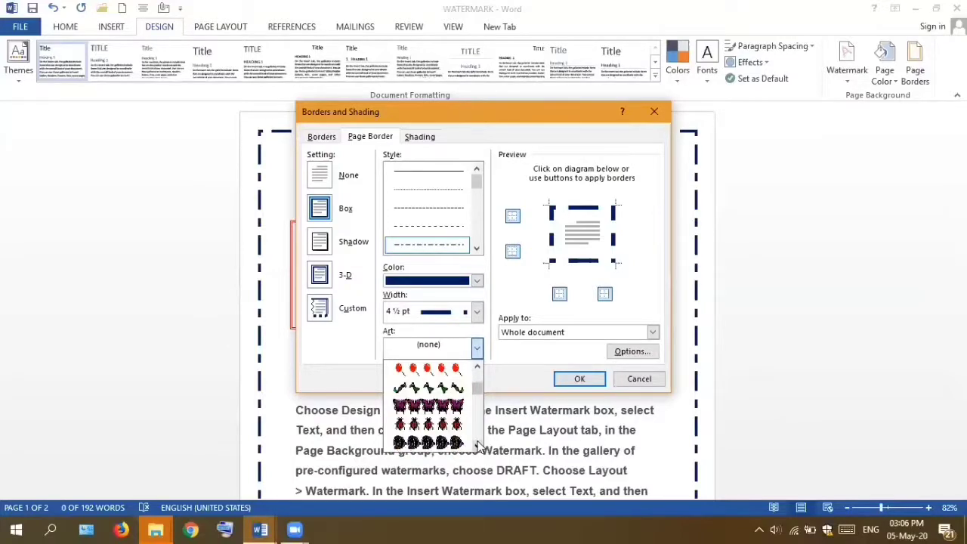
{"action": "left_click", "coordinate": [478, 444]}
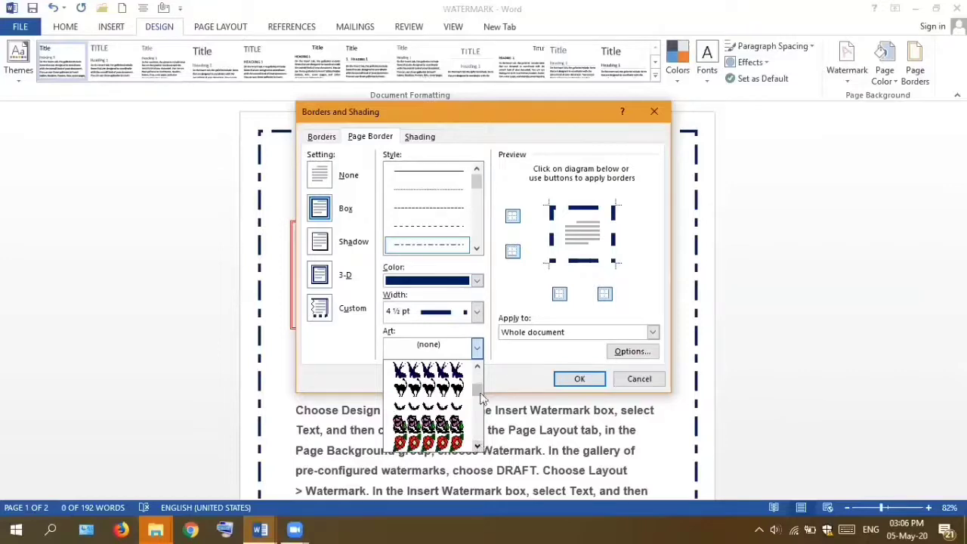
{"action": "scroll", "coordinate": [445, 404], "scroll_direction": "down", "scroll_amount": 1}
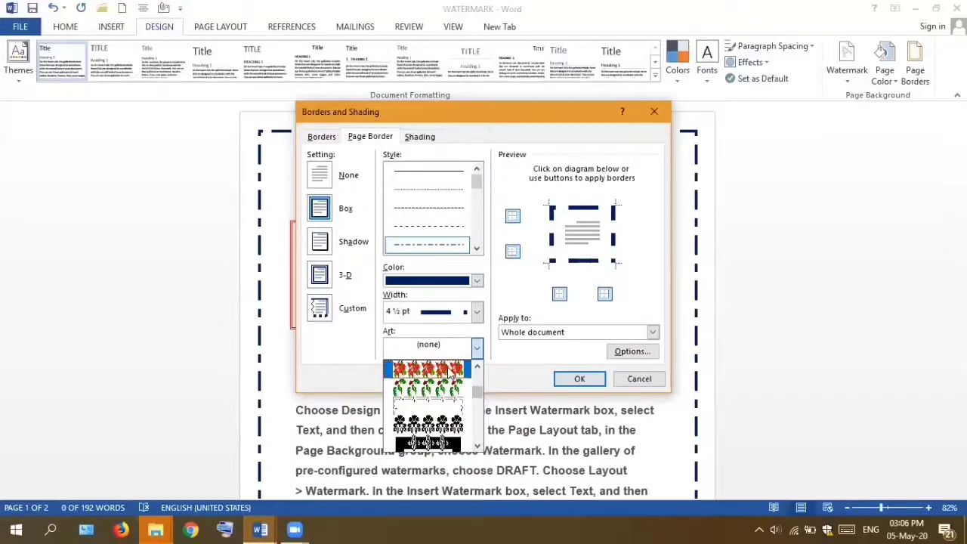
{"action": "left_click", "coordinate": [451, 369]}
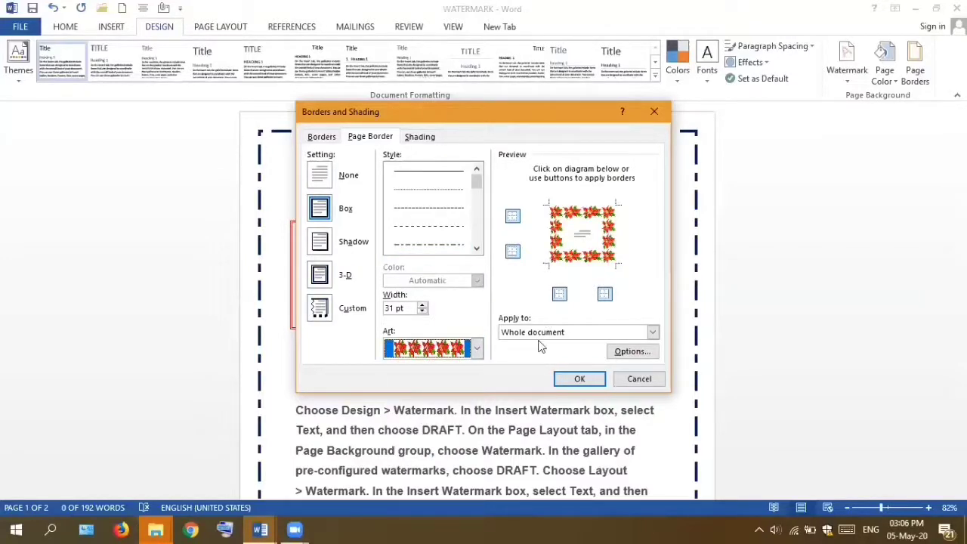
{"action": "left_click", "coordinate": [571, 380]}
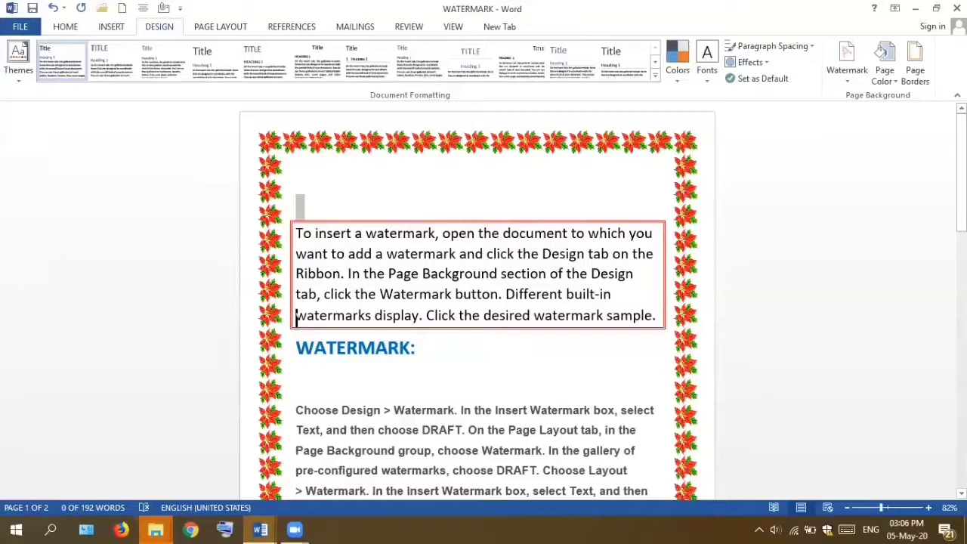
{"action": "scroll", "coordinate": [478, 302], "scroll_direction": "down", "scroll_amount": 10}
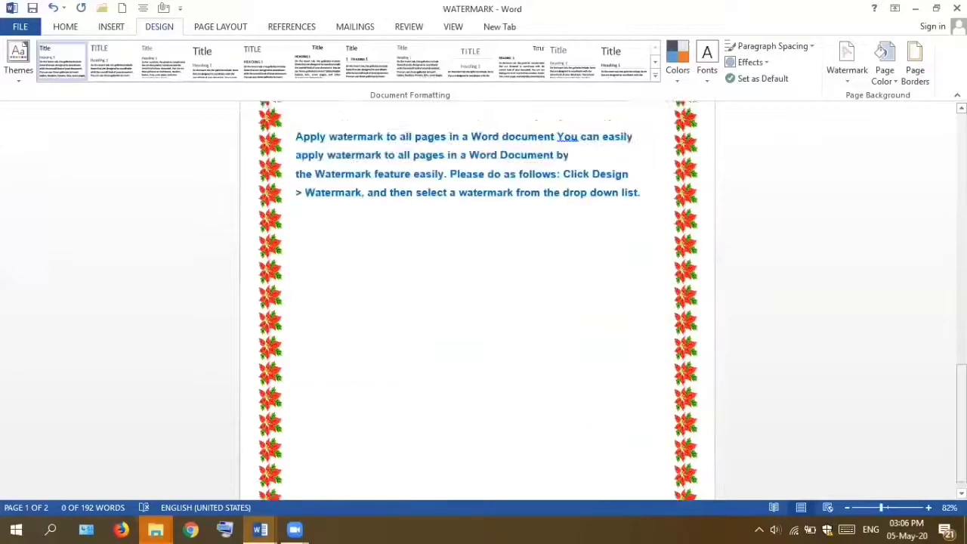
{"action": "scroll", "coordinate": [477, 303], "scroll_direction": "up", "scroll_amount": 10}
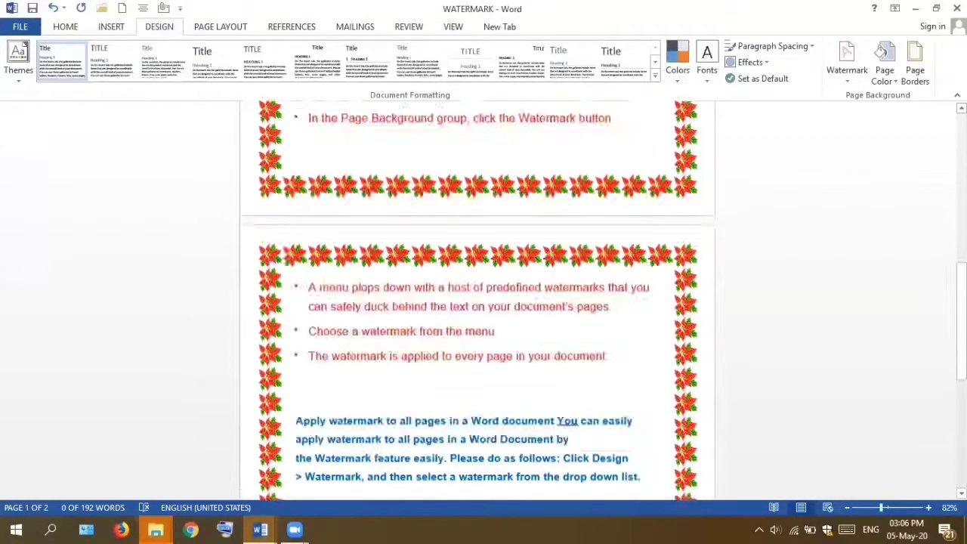
{"action": "scroll", "coordinate": [477, 302], "scroll_direction": "up", "scroll_amount": 2}
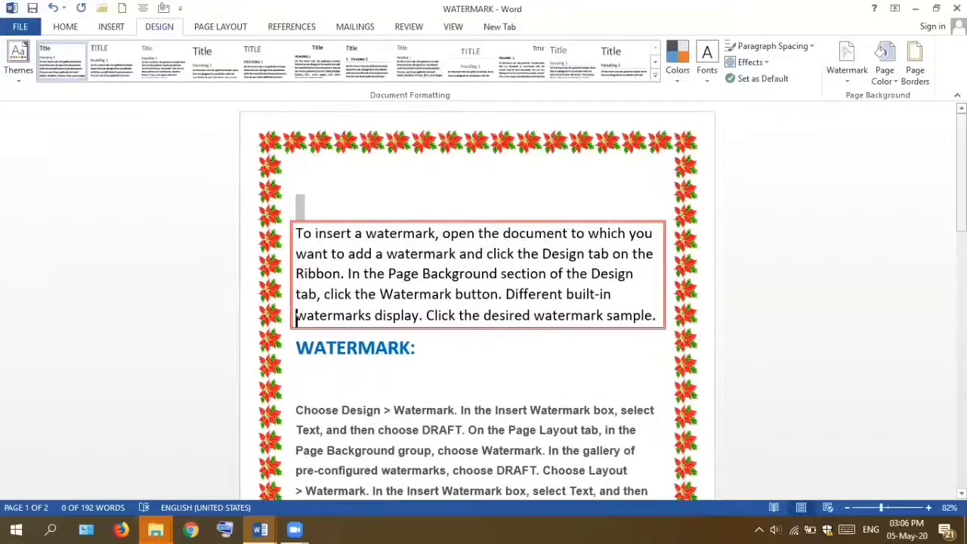